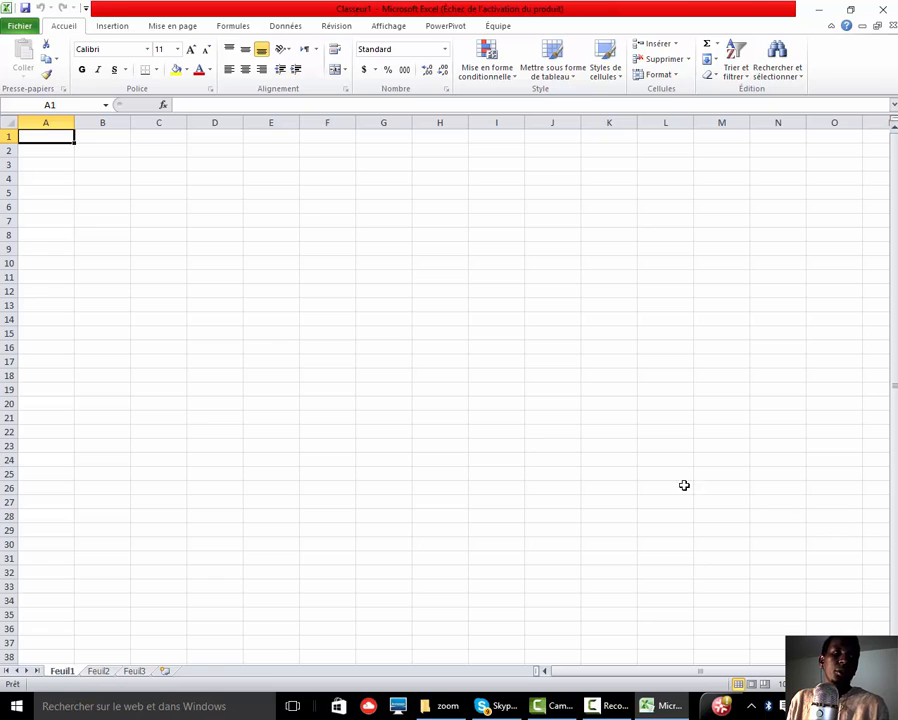
# - Save the workbook to the desktop (Bureau) as duplication.xlsx, replacing the existing file of that name
pyautogui.click(22, 27)
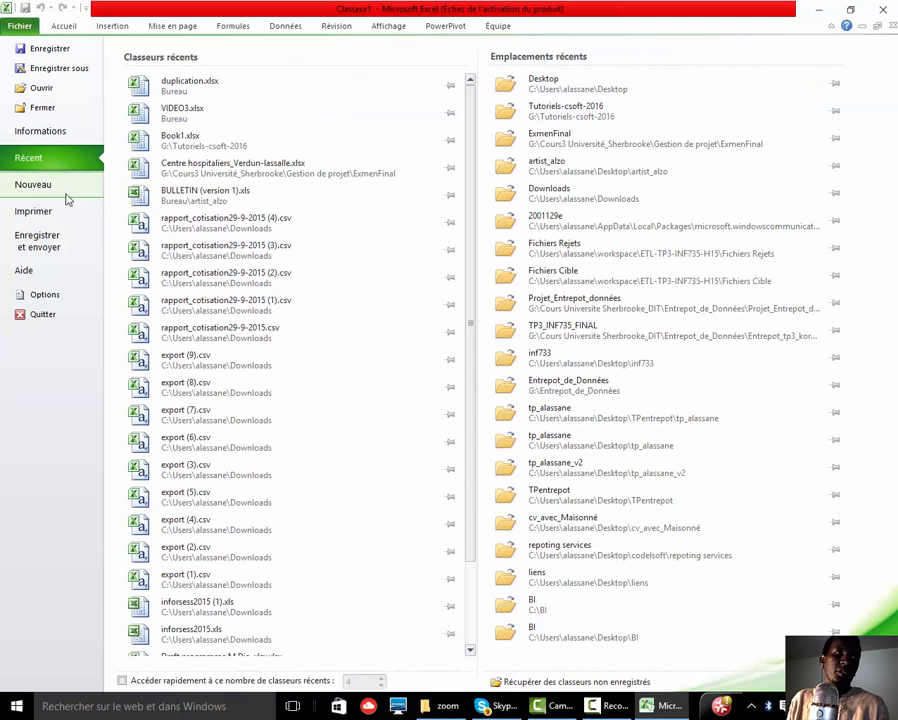
pyautogui.click(66, 70)
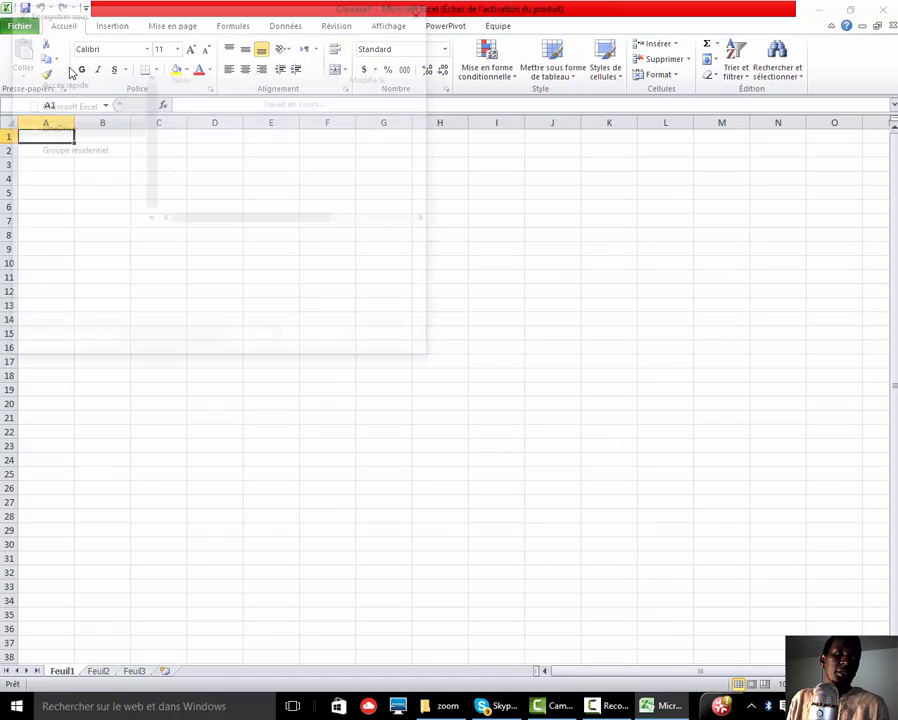
pyautogui.click(56, 100)
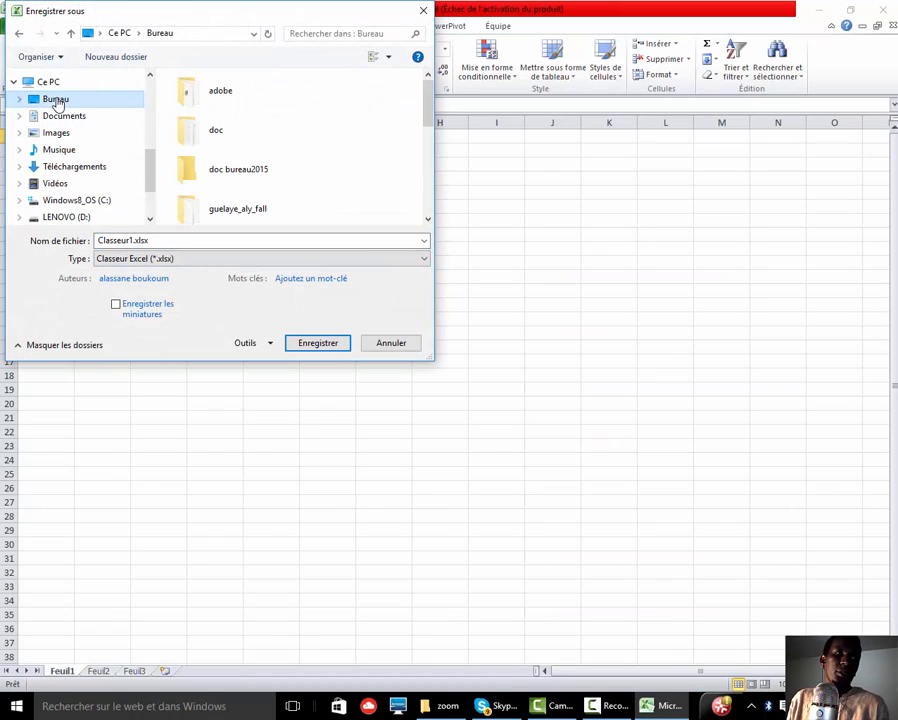
pyautogui.click(132, 240)
pyautogui.click(133, 241)
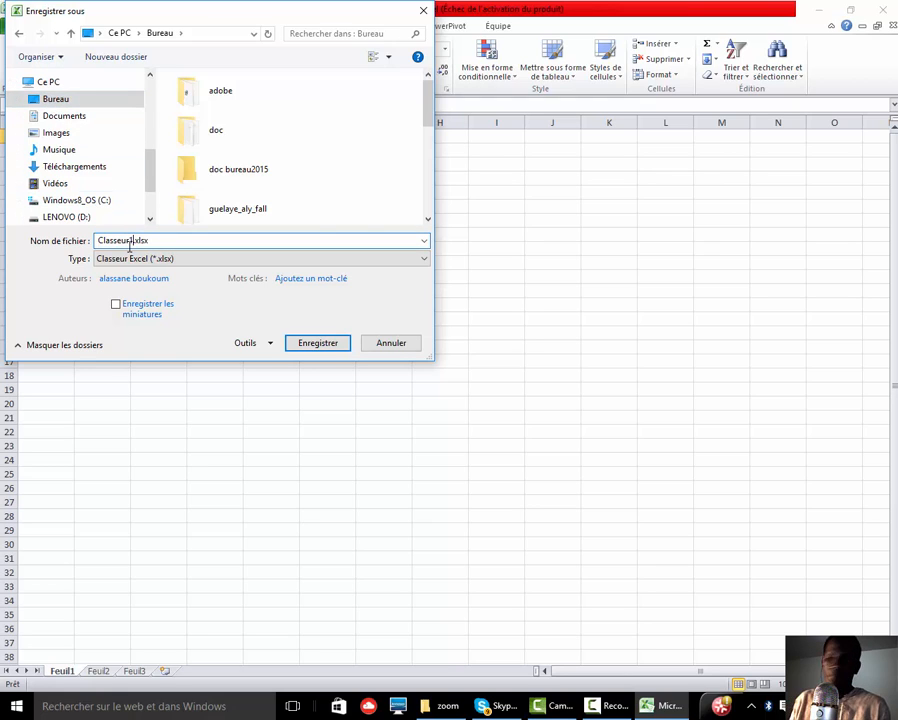
pyautogui.press('BackSpace')
pyautogui.press('BackSpace')
pyautogui.press('BackSpace')
pyautogui.press('BackSpace')
pyautogui.press('BackSpace')
pyautogui.press('BackSpace')
pyautogui.press('BackSpace')
pyautogui.press('BackSpace')
pyautogui.press('BackSpace')
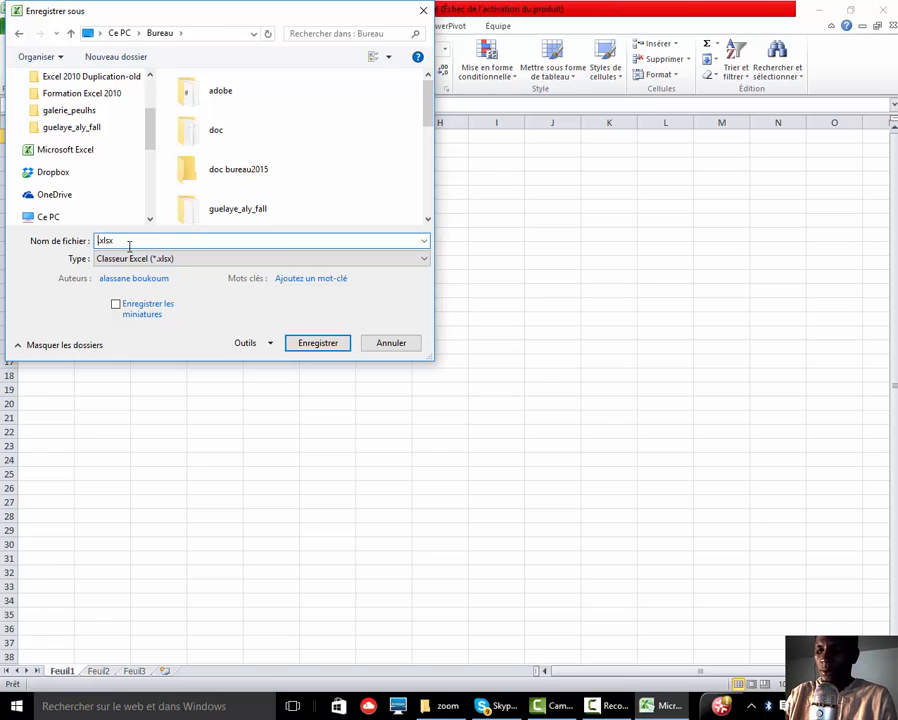
pyautogui.write('duplication')
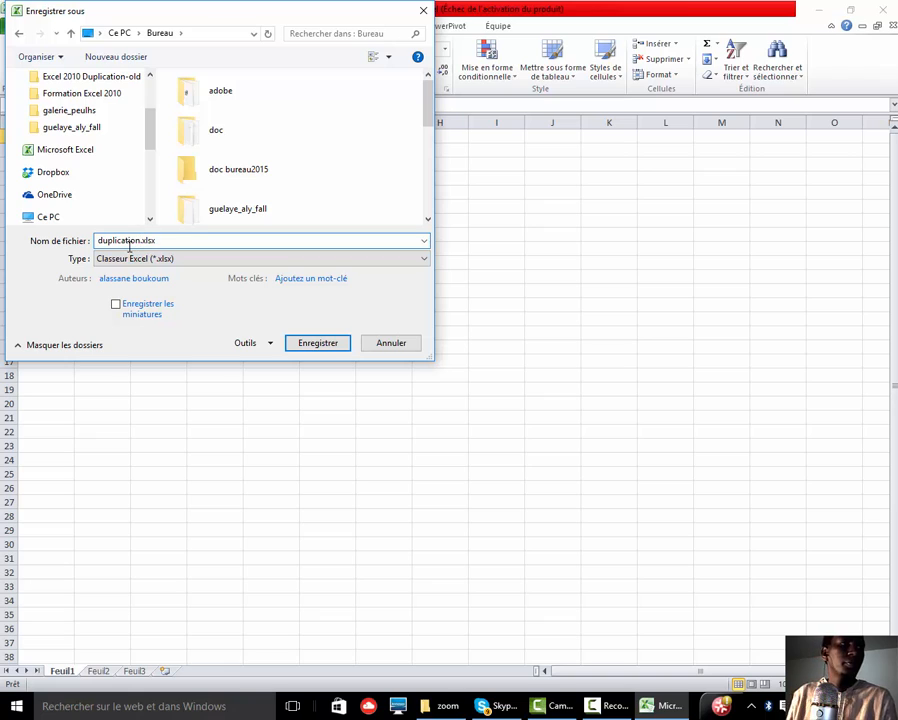
pyautogui.click(323, 346)
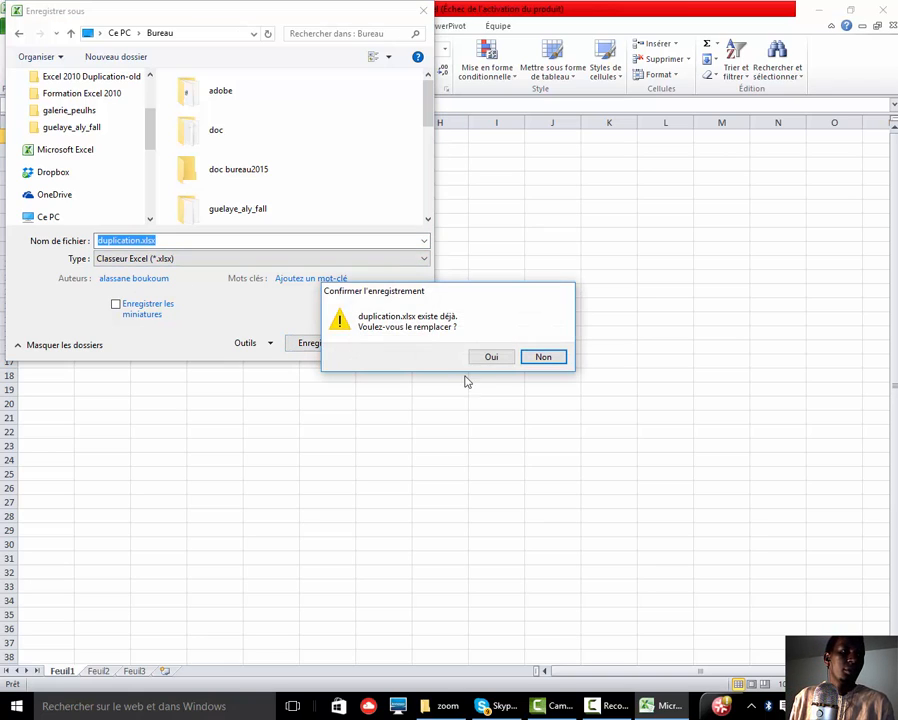
pyautogui.click(491, 358)
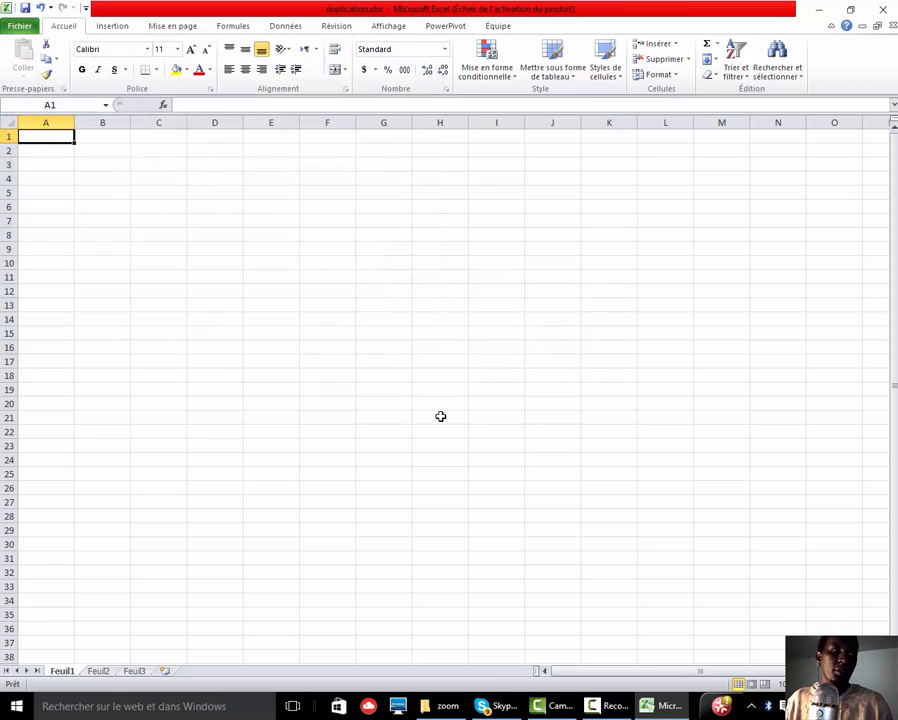
# - Enter the letter a in cell A2 and the number 1 in cell B2
pyautogui.click(47, 151)
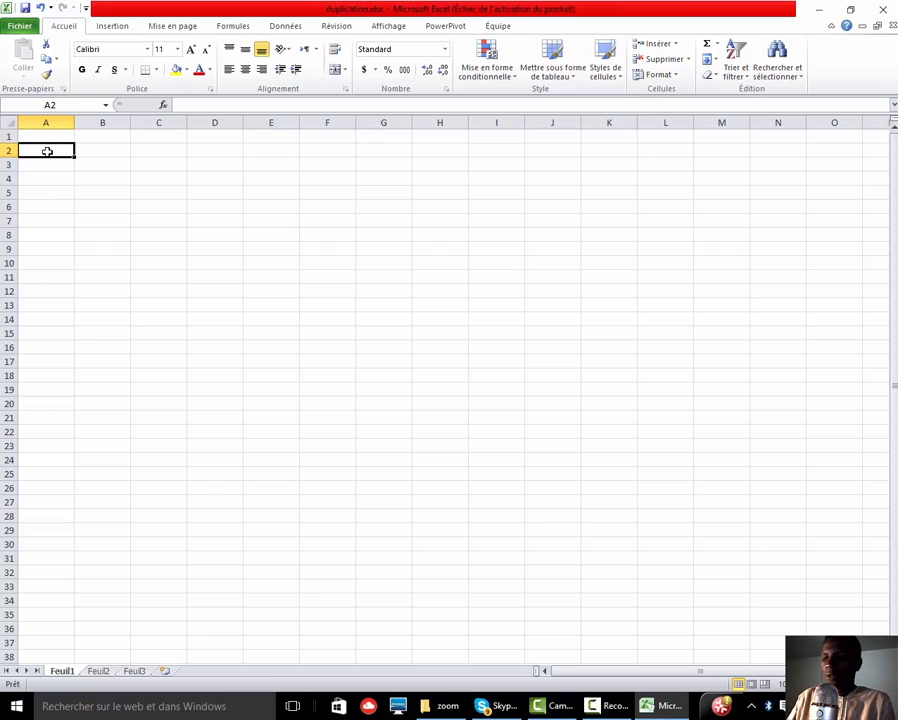
pyautogui.write('a')
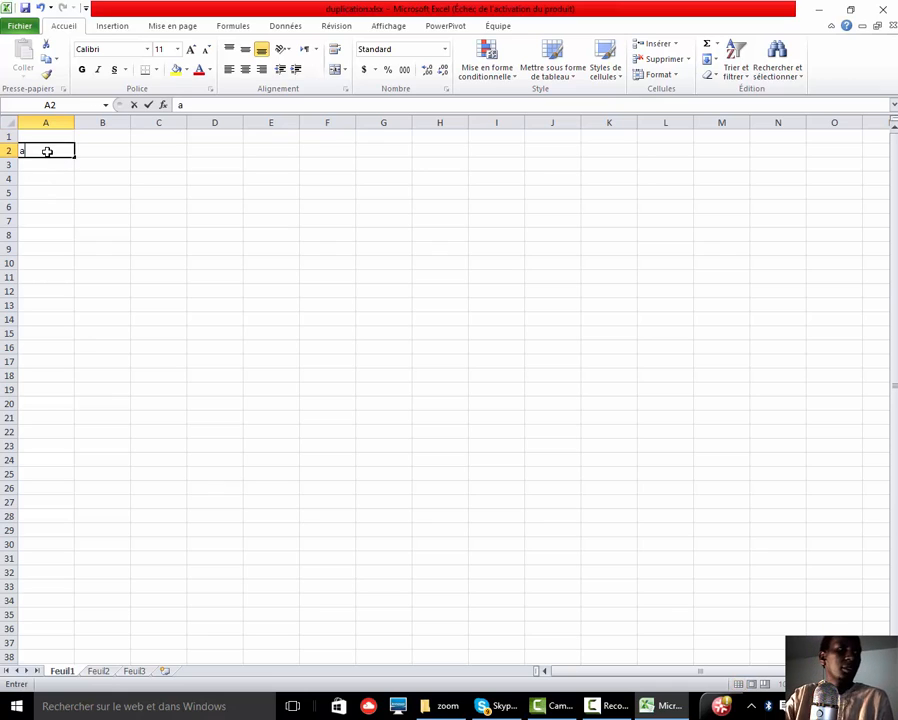
pyautogui.click(146, 203)
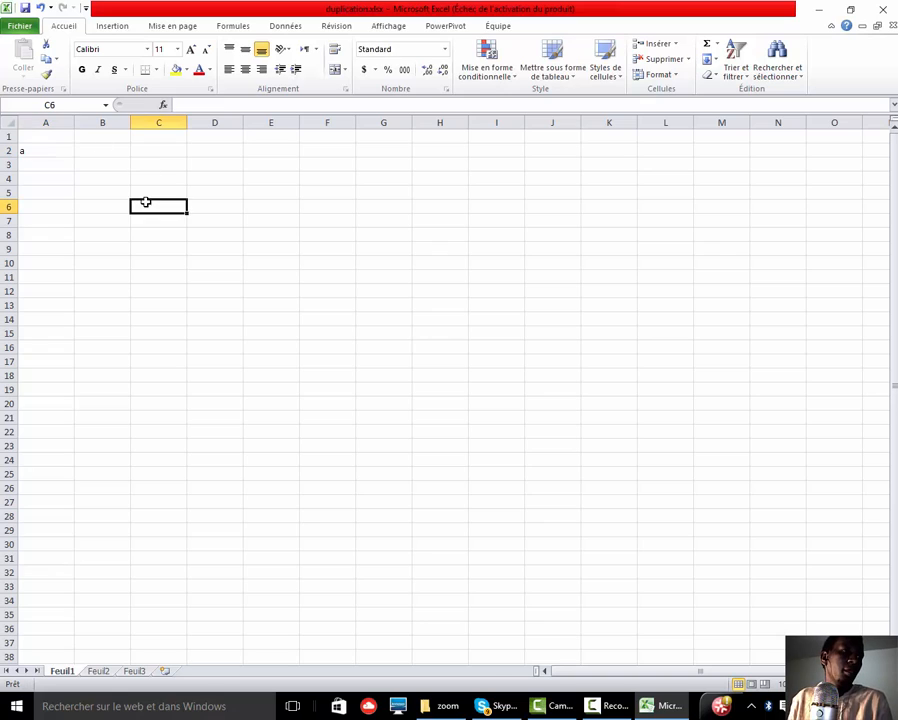
pyautogui.click(110, 150)
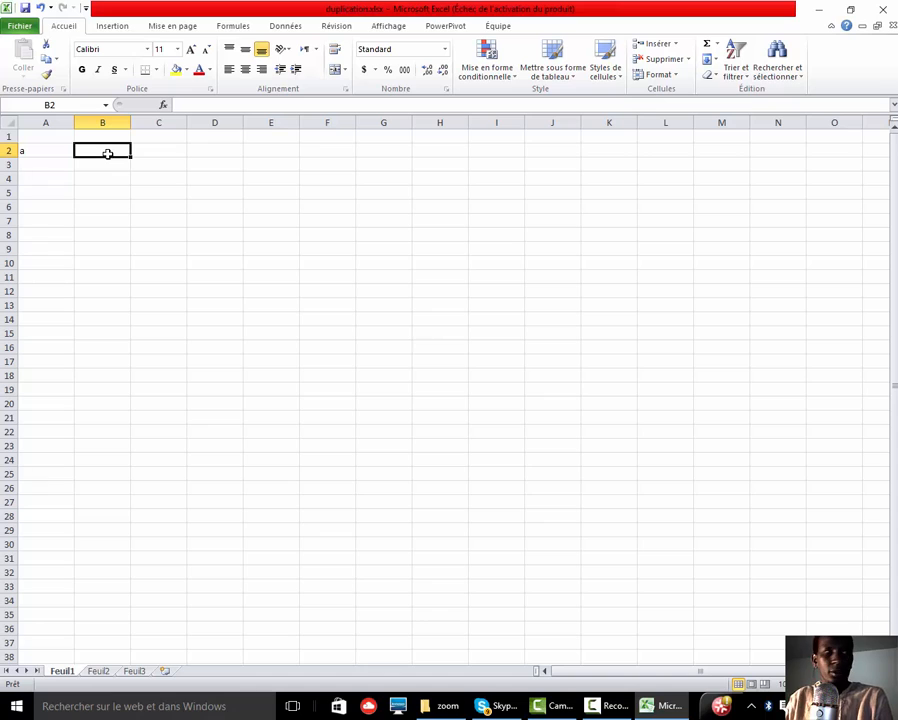
pyautogui.write('1')
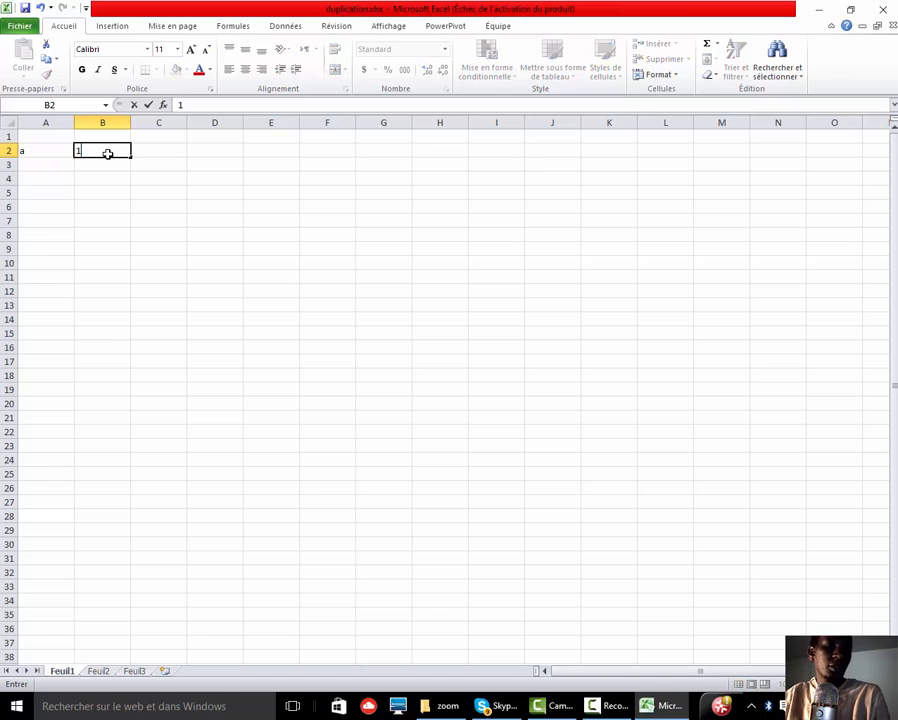
pyautogui.click(212, 182)
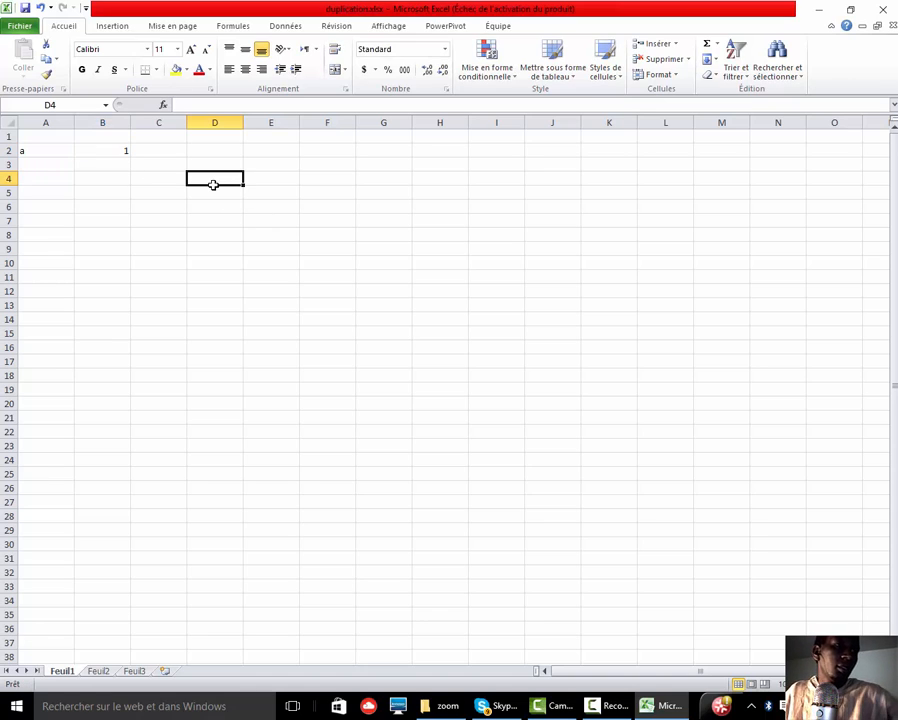
pyautogui.click(51, 153)
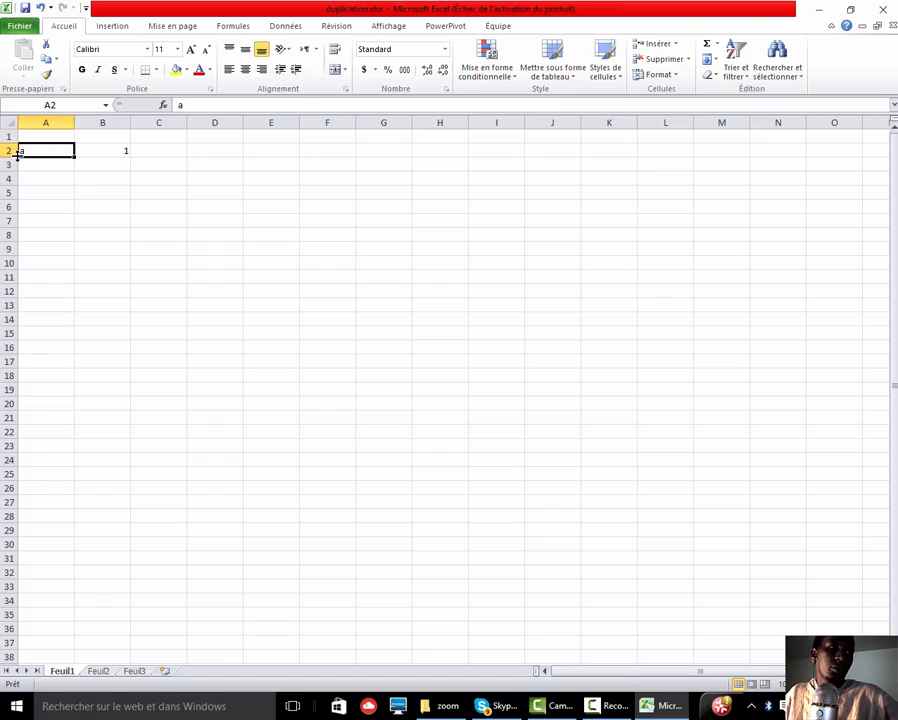
pyautogui.click(111, 151)
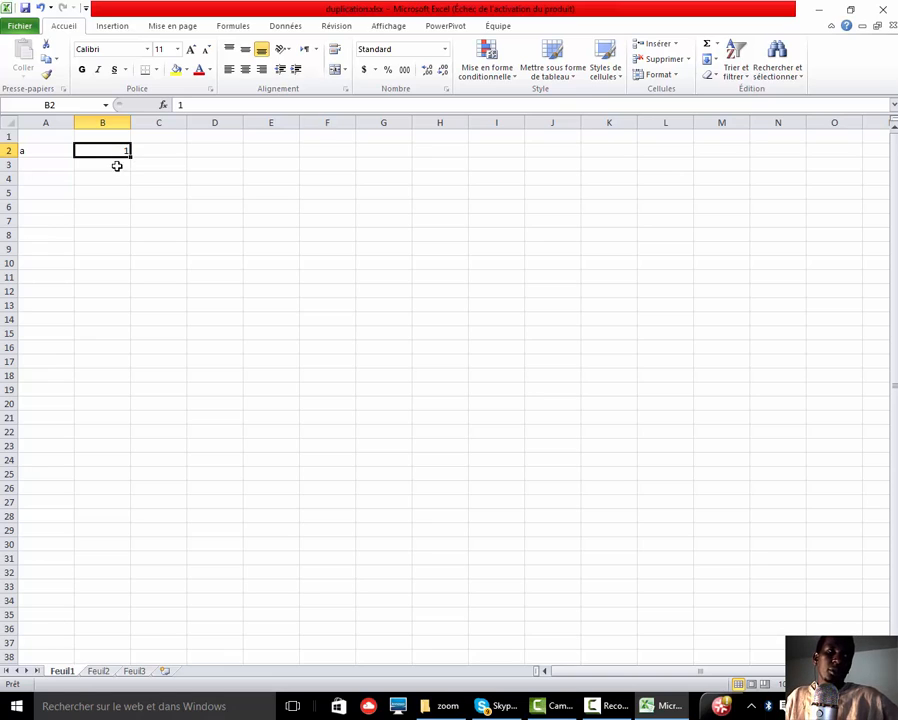
pyautogui.click(32, 153)
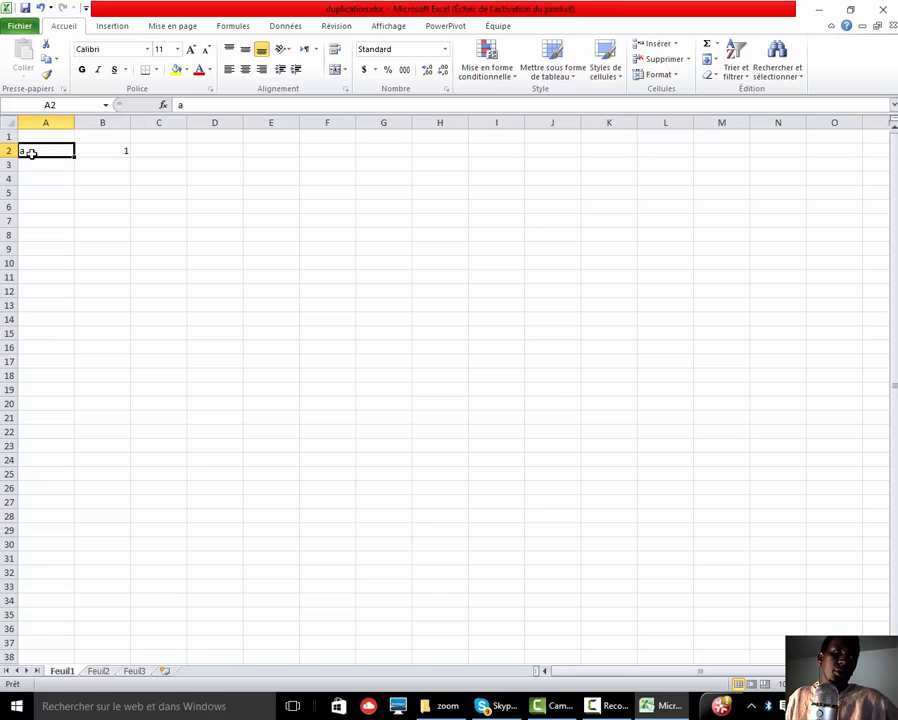
pyautogui.click(95, 151)
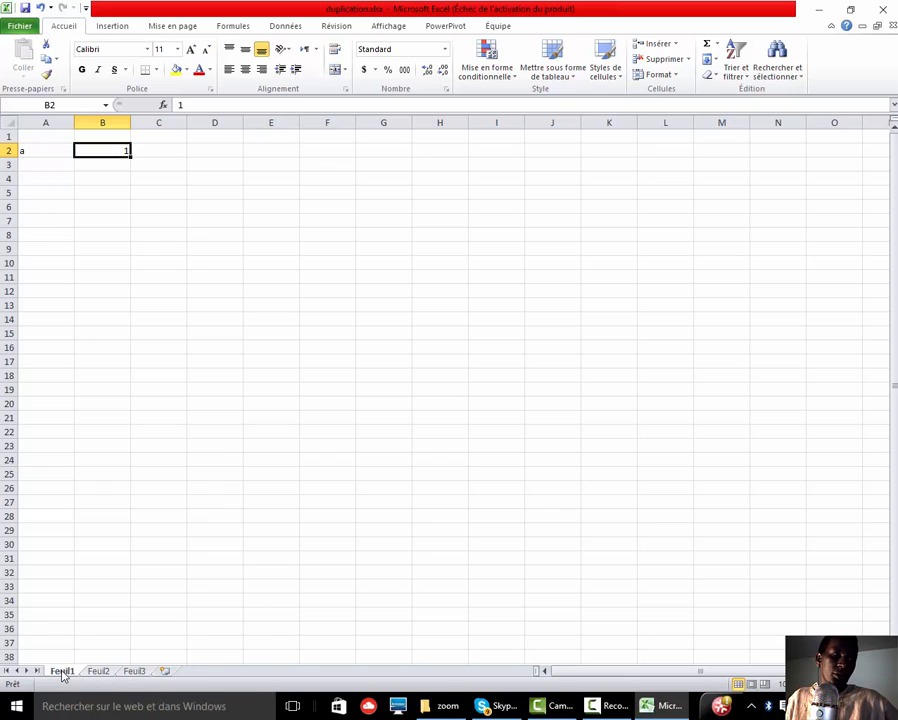
pyautogui.click(99, 672)
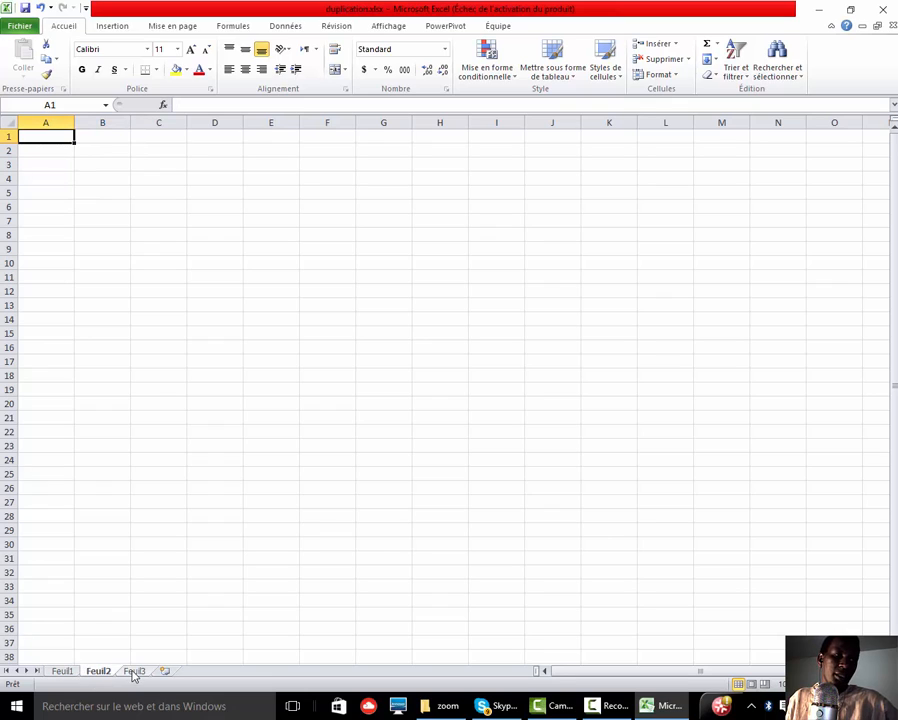
pyautogui.click(134, 672)
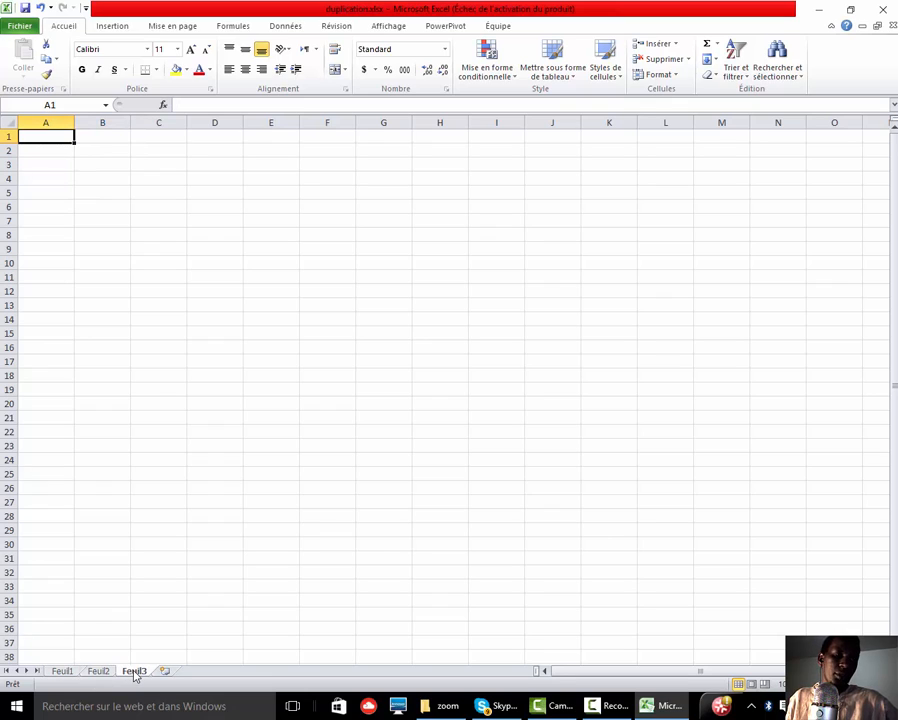
pyautogui.click(63, 672)
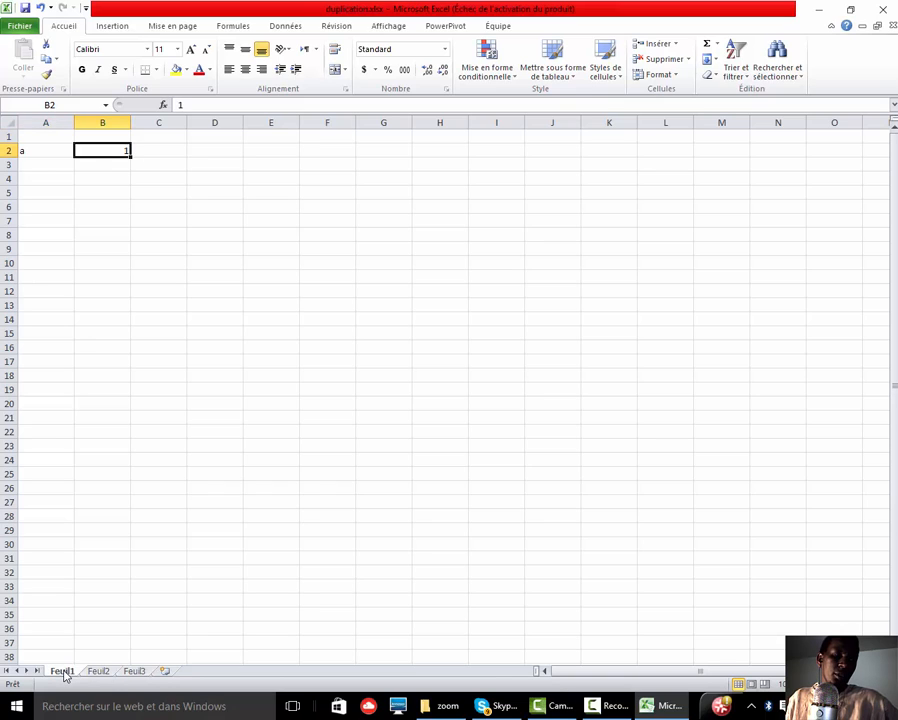
# - Rename the sheet Feuil1 as duplication
pyautogui.doubleClick(63, 672)
pyautogui.click(75, 665)
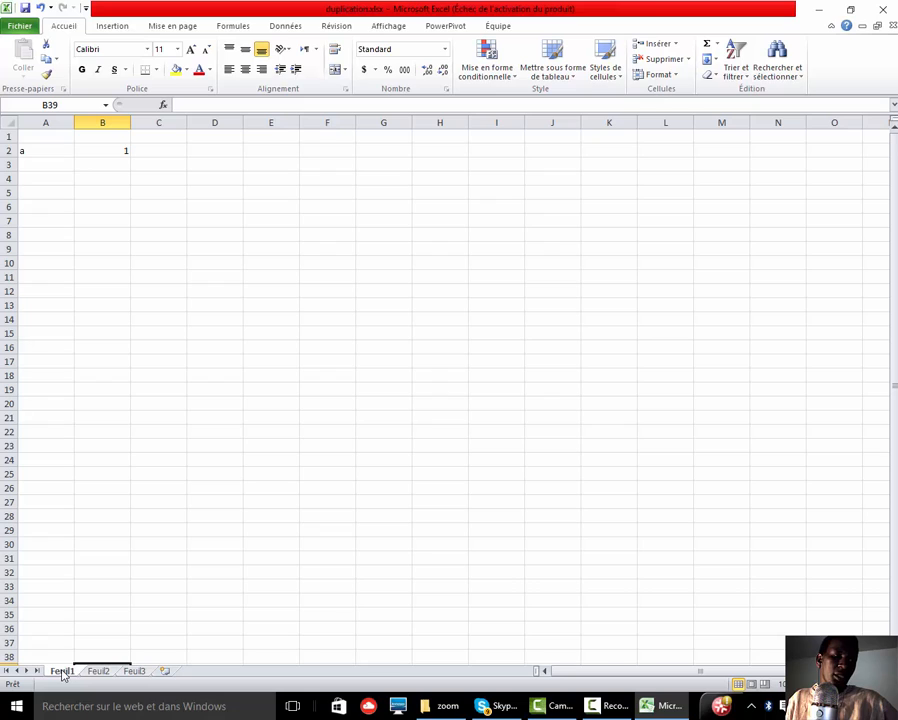
pyautogui.doubleClick(62, 671)
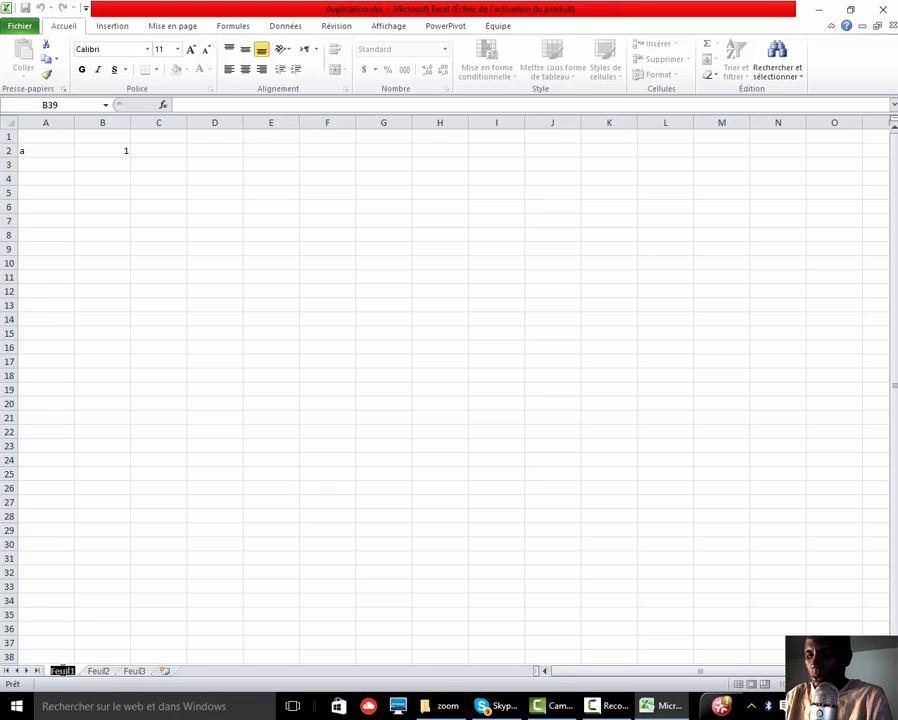
pyautogui.write('dupli')
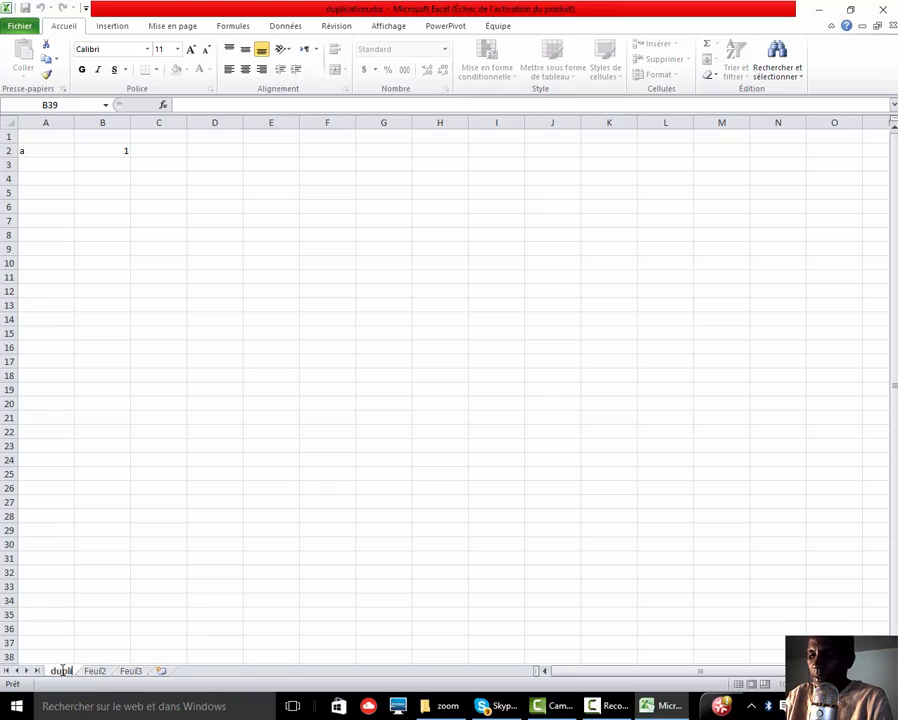
pyautogui.write('cation')
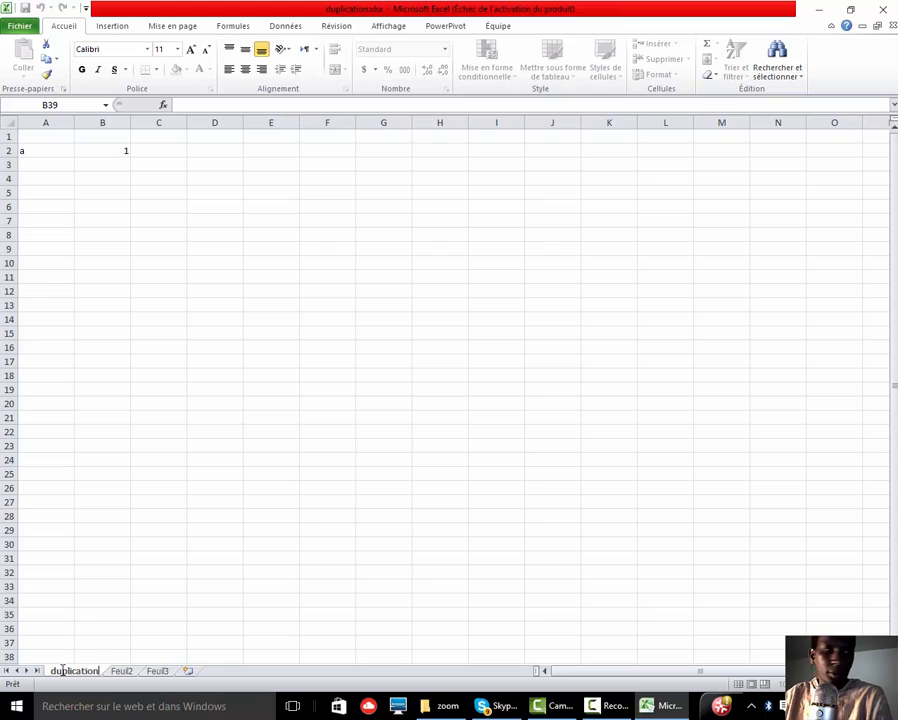
pyautogui.click(138, 638)
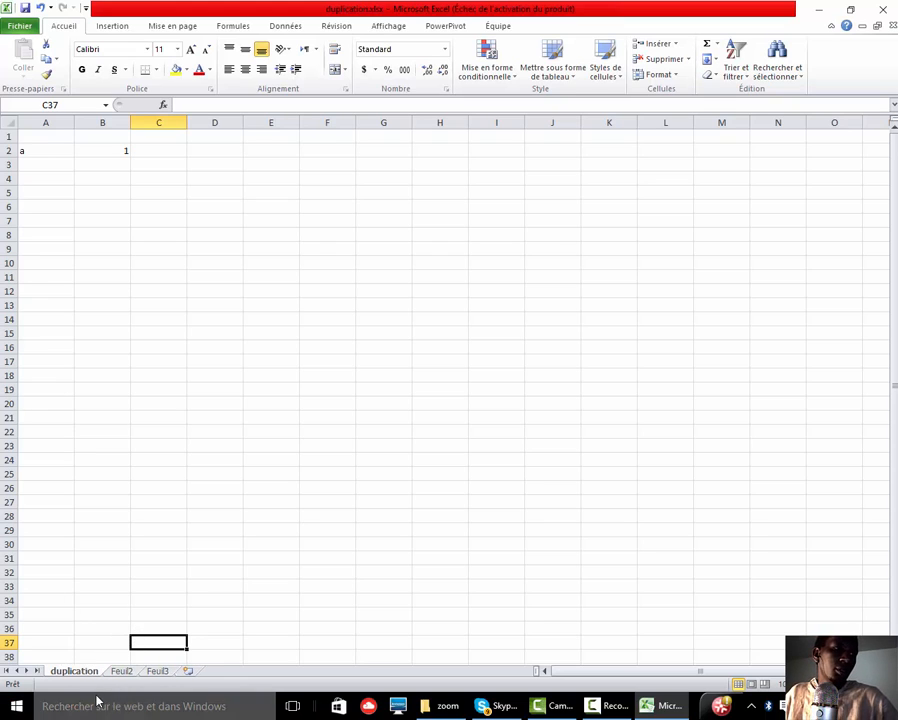
# - Duplicate the contents of A2 and B2 down their columns to row 20 with the fill handle
pyautogui.click(30, 151)
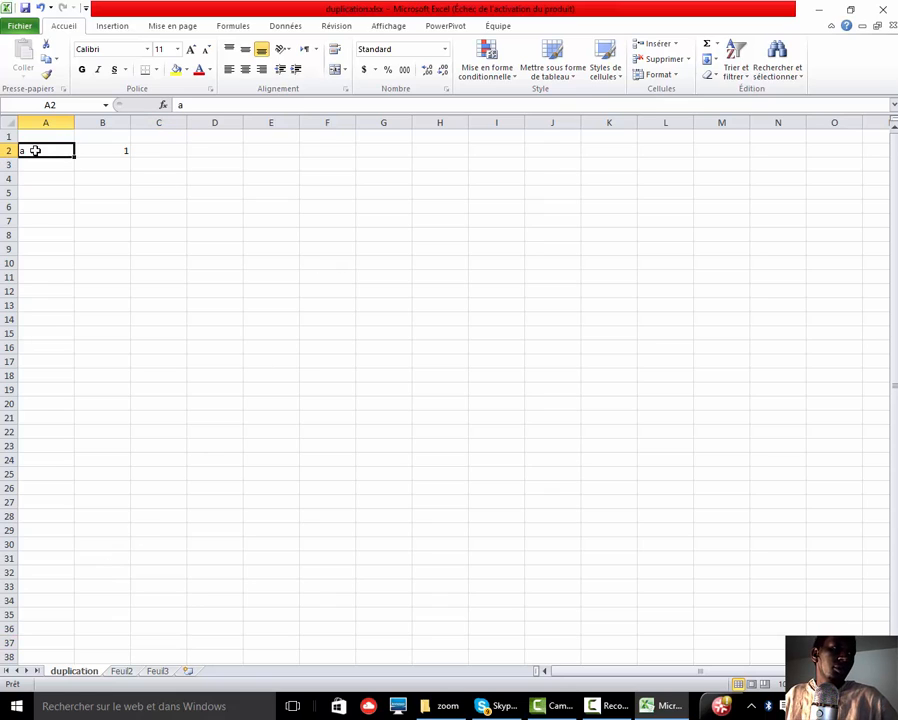
pyautogui.click(89, 169)
pyautogui.click(36, 153)
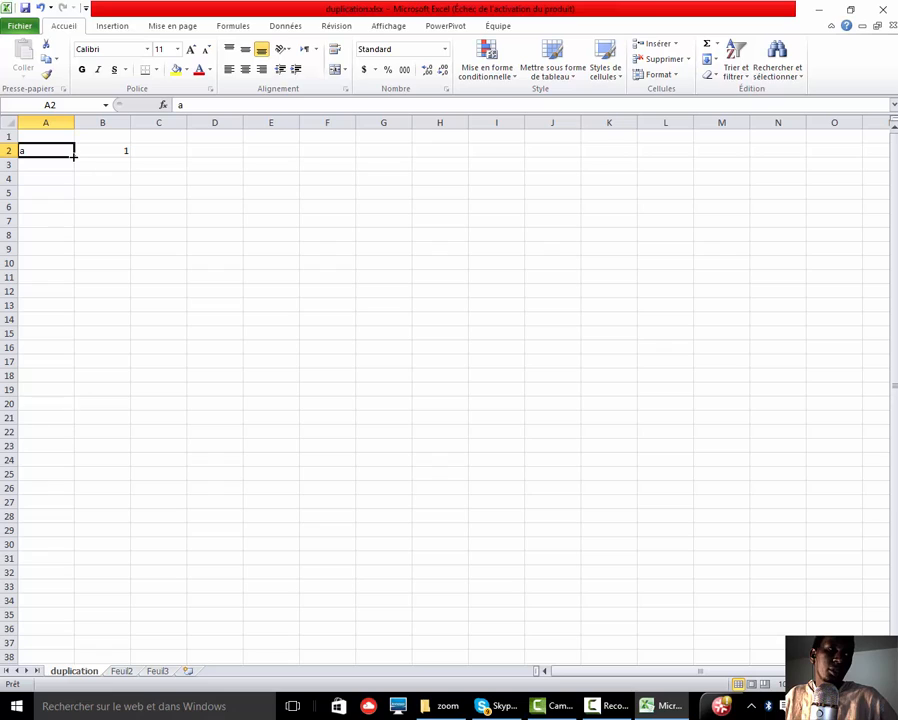
pyautogui.moveTo(73, 157); pyautogui.dragTo(74, 408)
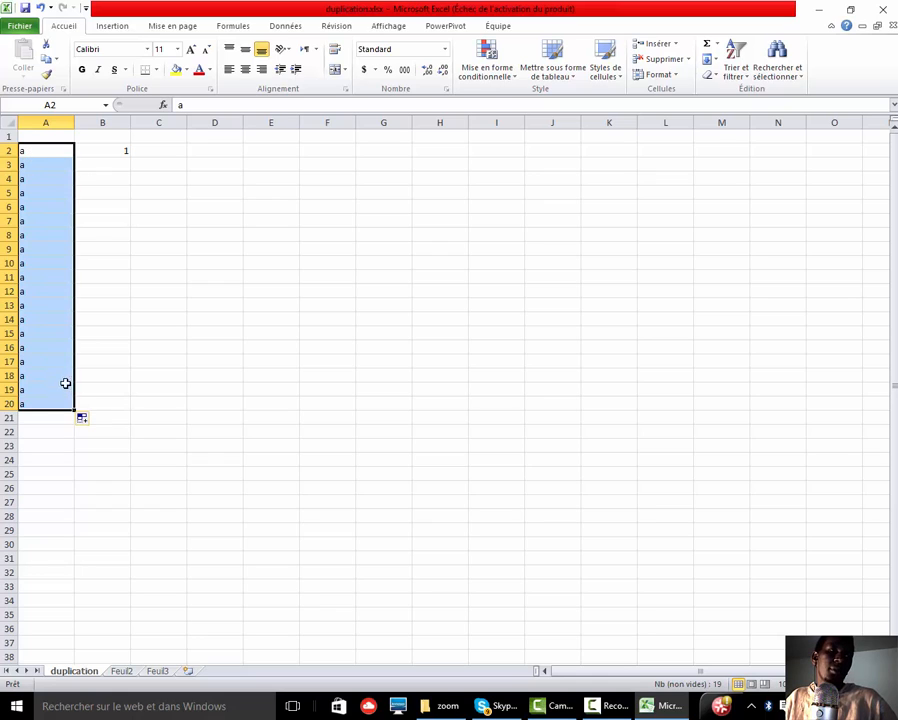
pyautogui.click(124, 158)
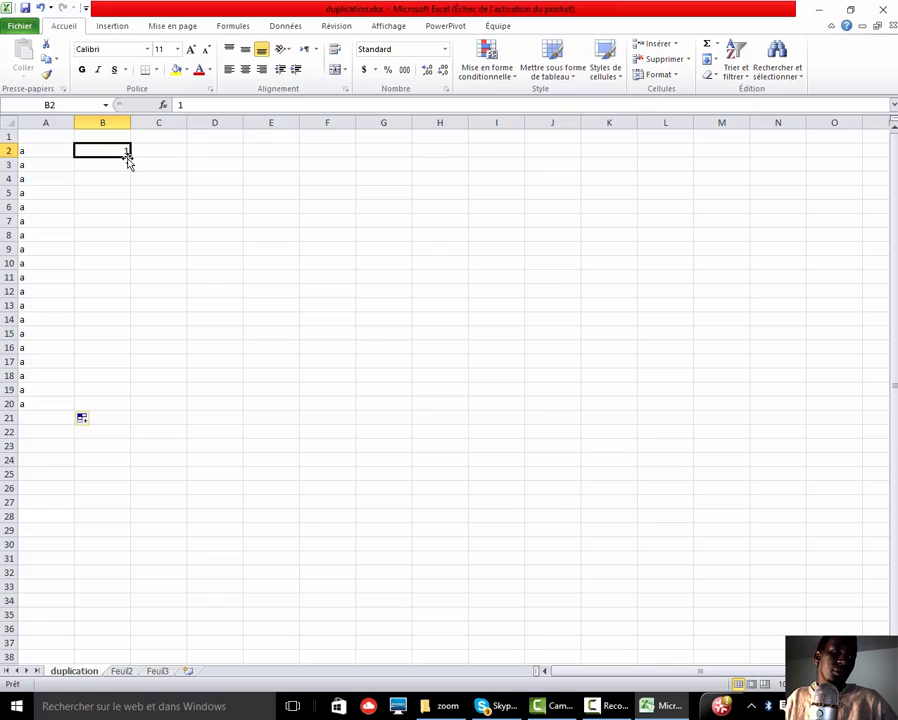
pyautogui.moveTo(132, 158); pyautogui.dragTo(131, 411)
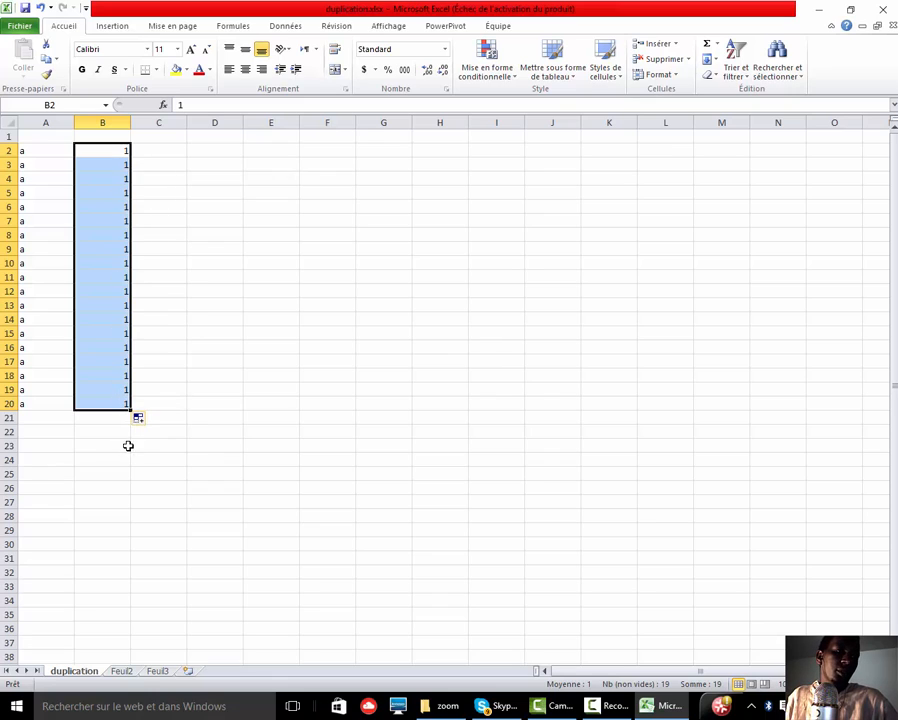
# - Change the auto-fill of B2:B20 to an incrementing series (Incrémenter une série)
pyautogui.click(149, 421)
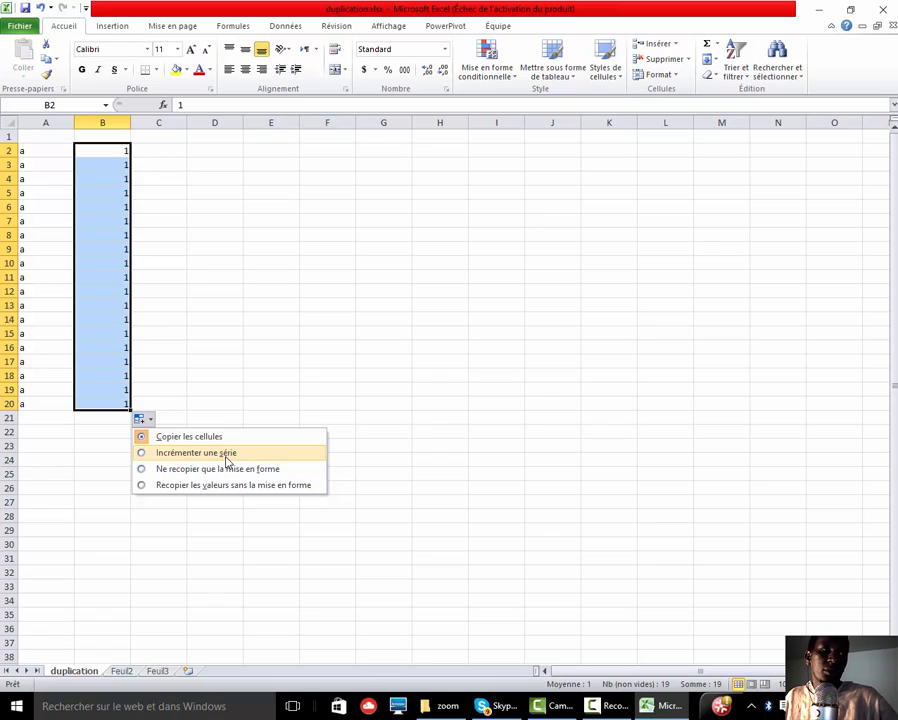
pyautogui.click(125, 166)
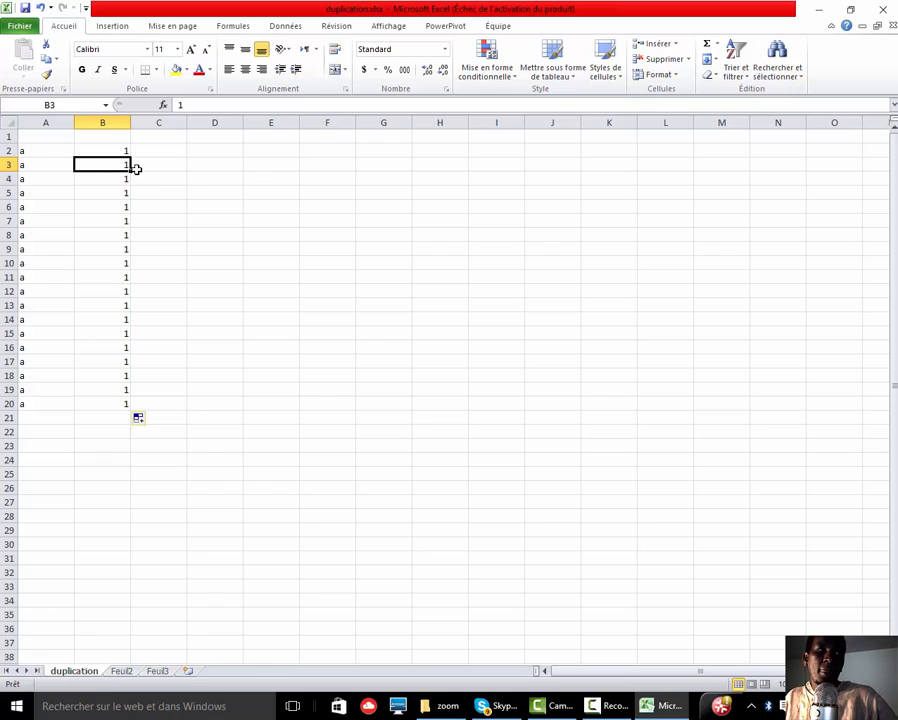
pyautogui.click(145, 424)
pyautogui.click(150, 452)
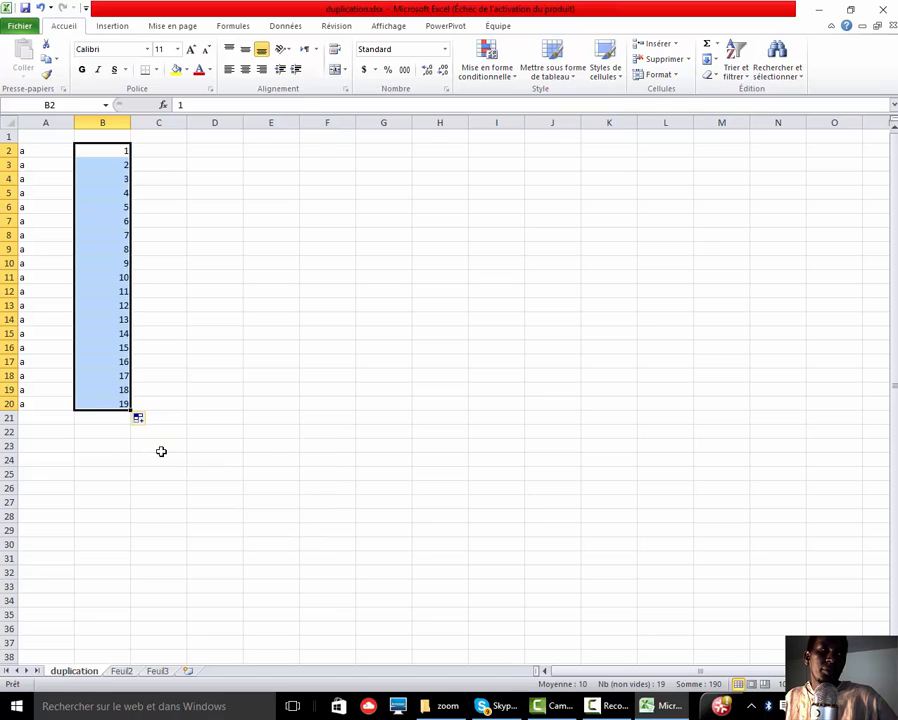
pyautogui.click(122, 163)
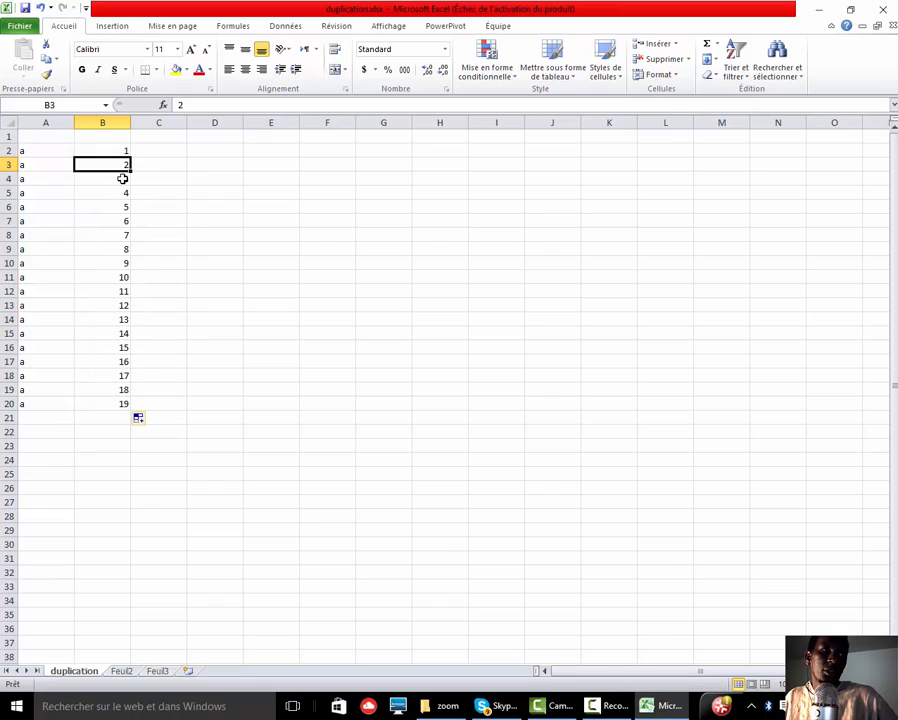
pyautogui.click(116, 179)
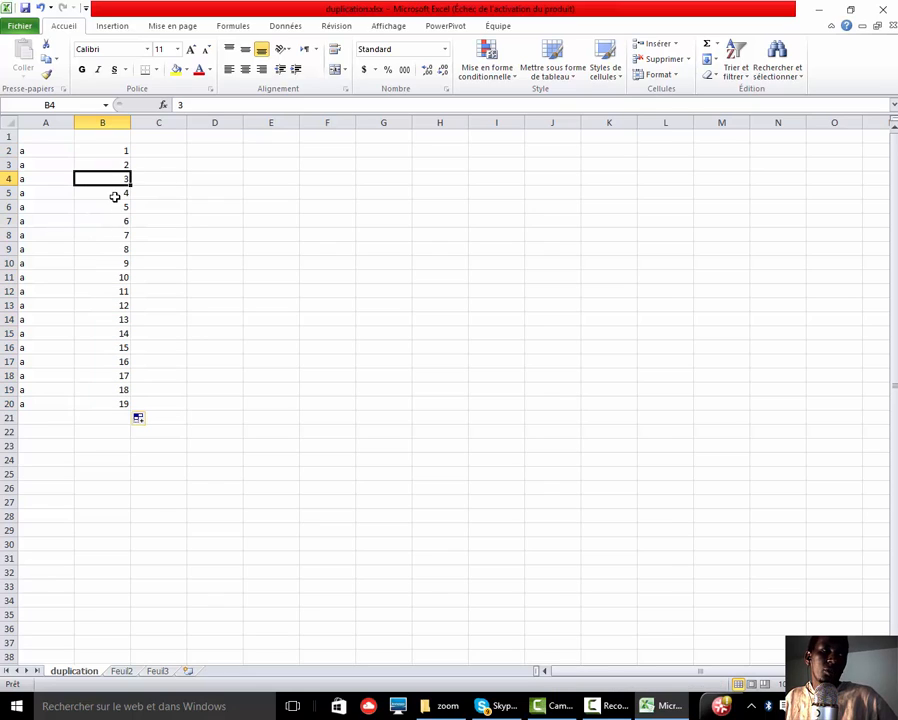
pyautogui.click(114, 194)
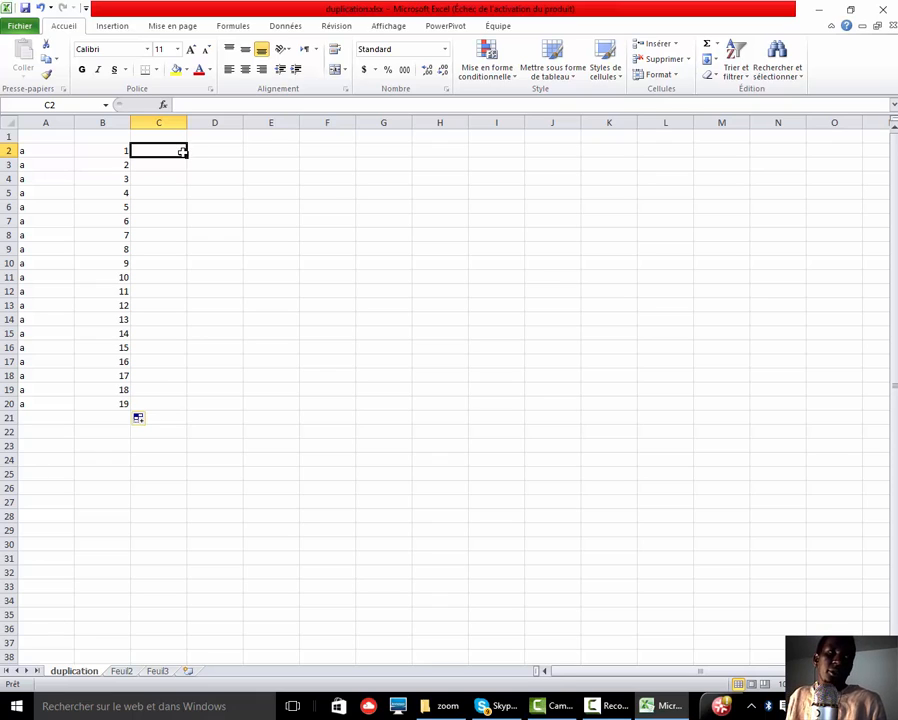
# - Enter the number 1 in cell C2 and 11 in cell C3
pyautogui.write('1')
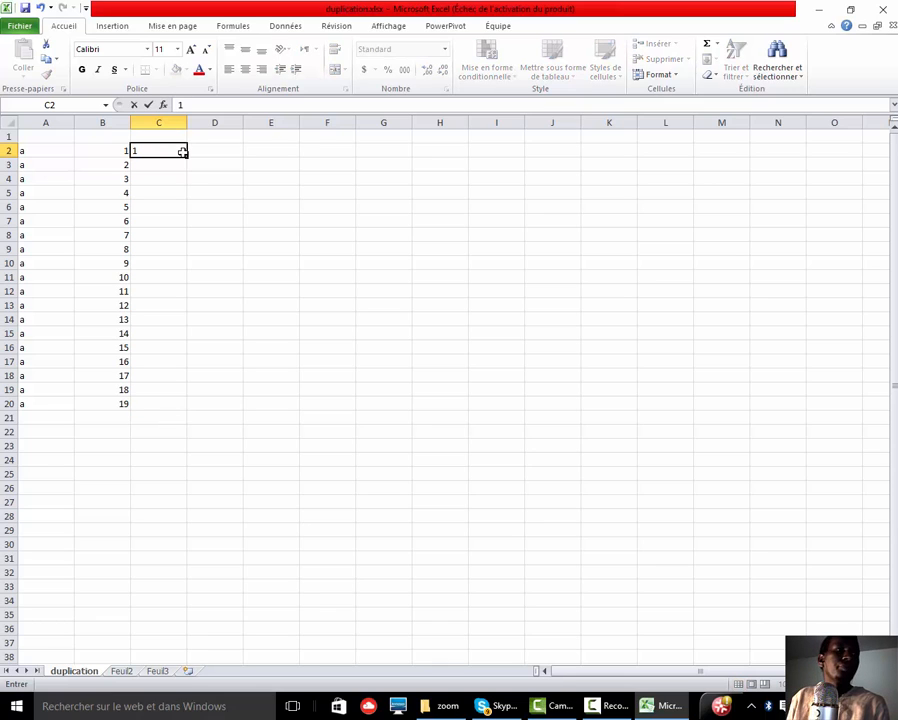
pyautogui.click(188, 177)
pyautogui.click(180, 177)
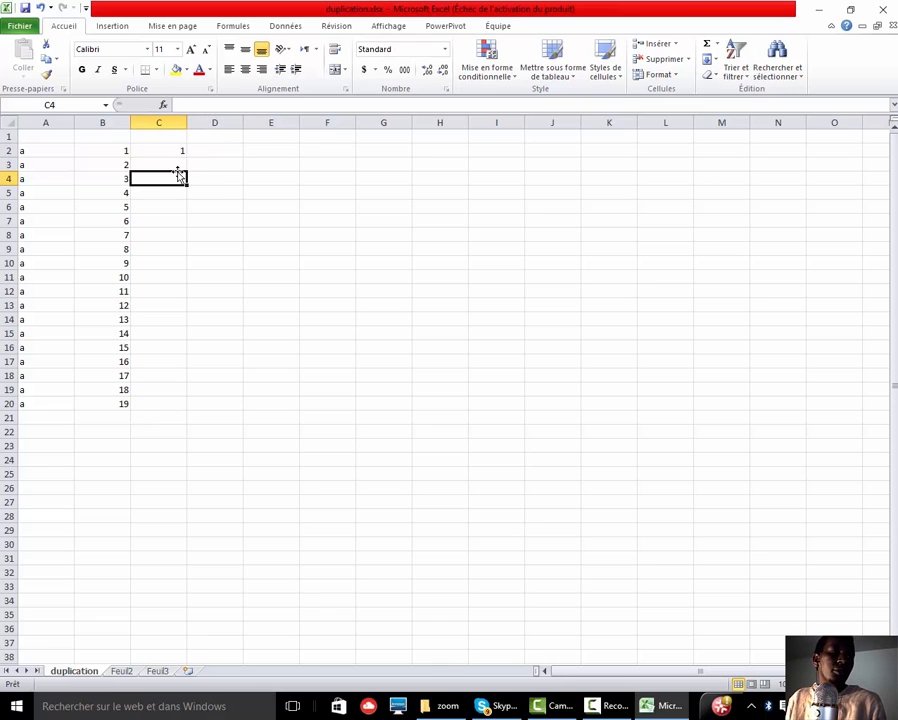
pyautogui.click(180, 165)
pyautogui.write('1')
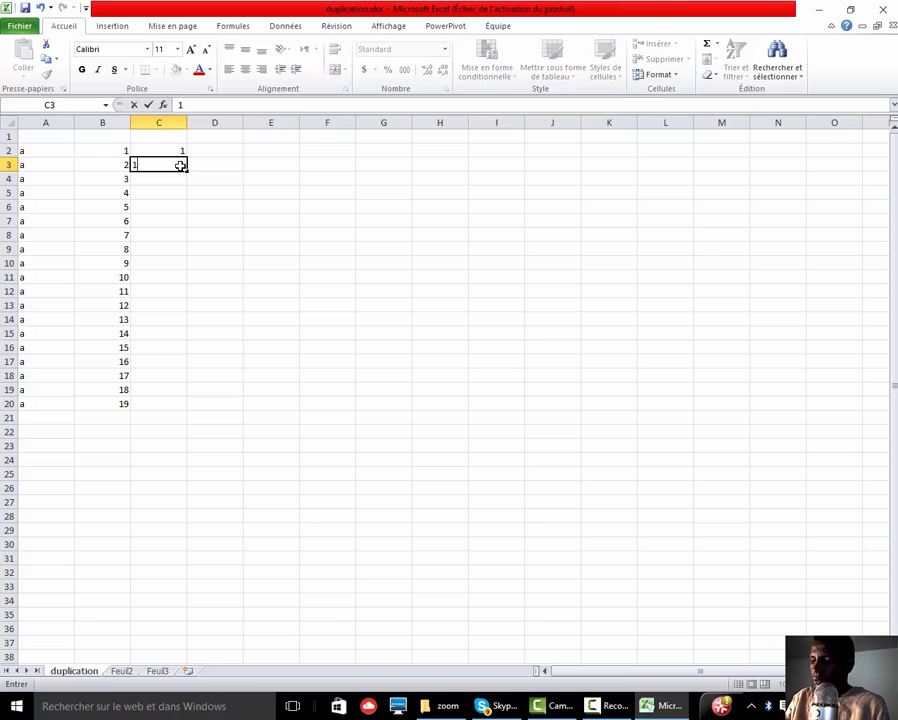
pyautogui.write('1')
pyautogui.click(242, 193)
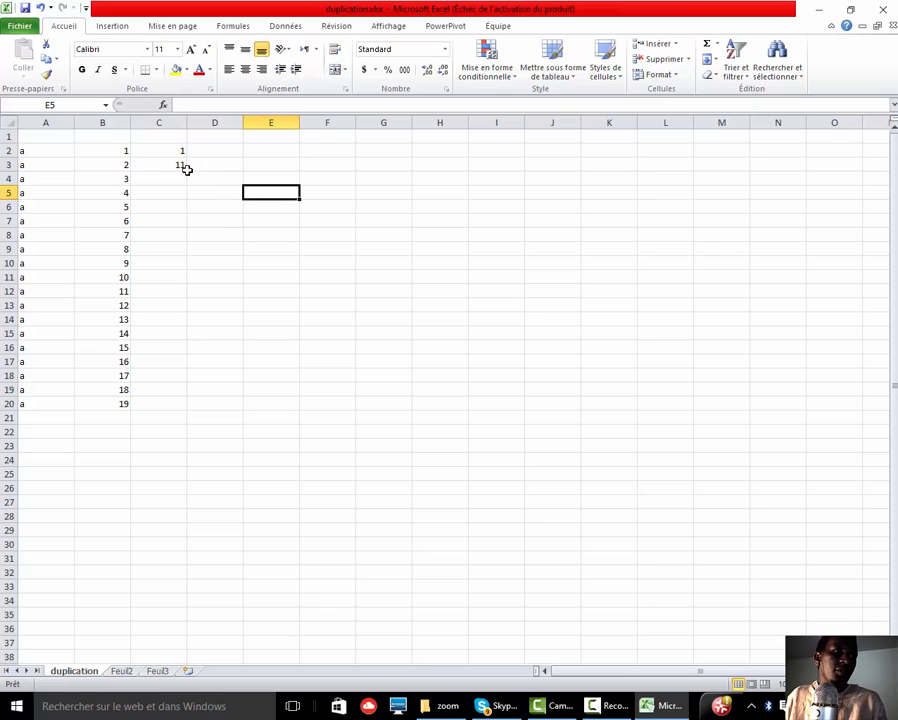
# - Extend the series from C2:C3 down column C to row 20 with the fill handle
pyautogui.click(180, 151)
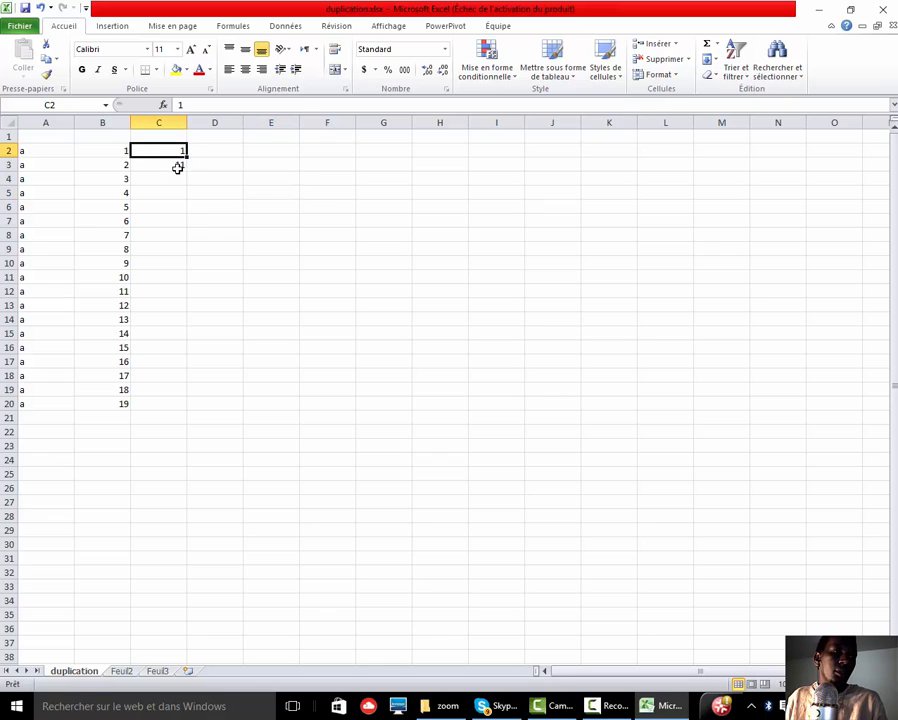
pyautogui.click(176, 165)
pyautogui.click(179, 150)
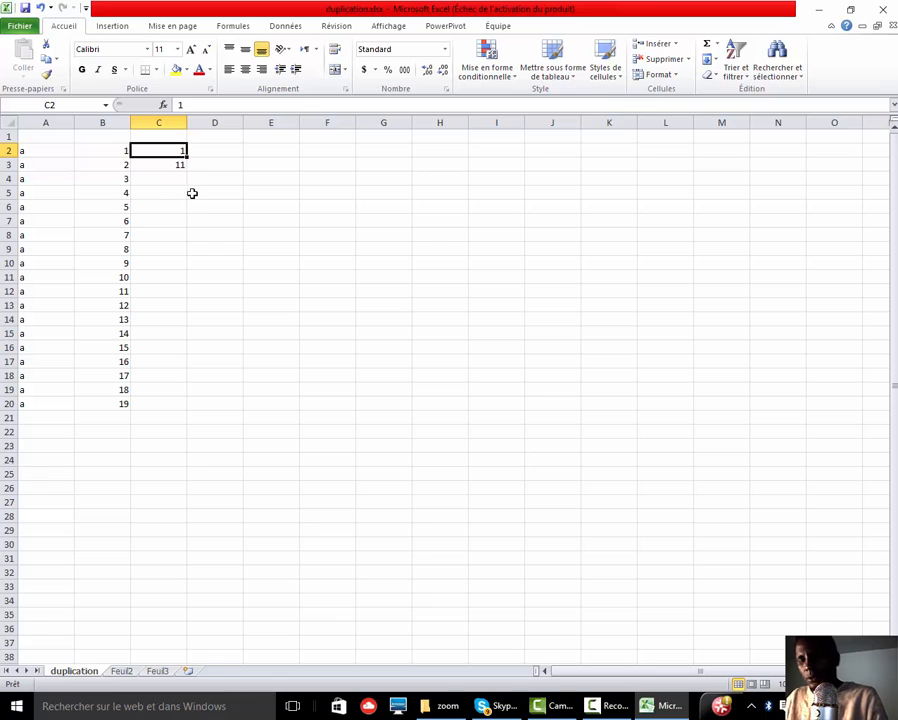
pyautogui.keyDown('shift'); pyautogui.click(165, 168); pyautogui.keyUp('shift')
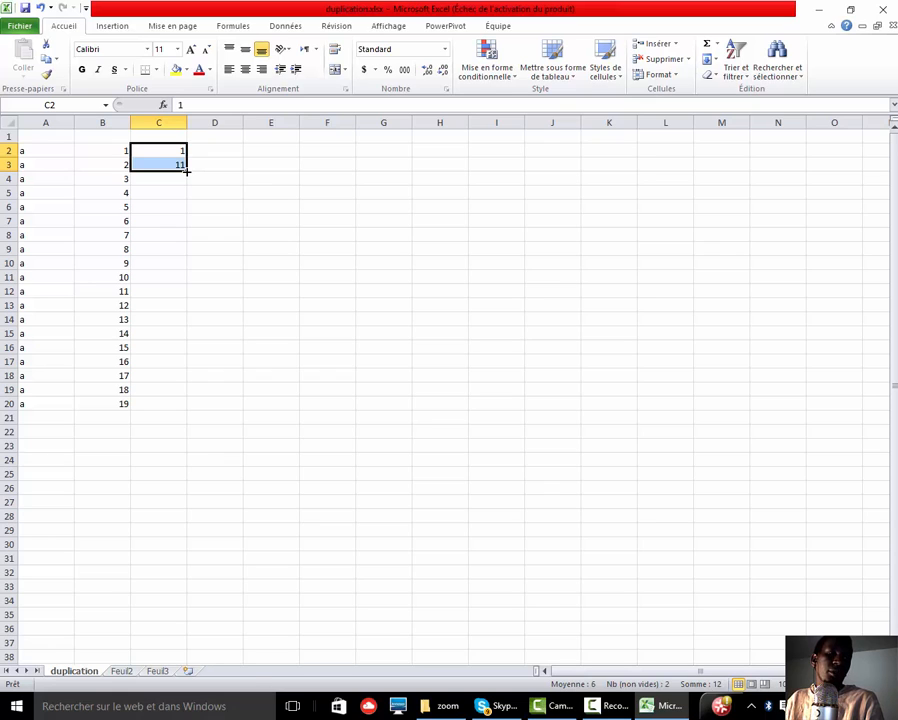
pyautogui.moveTo(186, 172); pyautogui.dragTo(181, 409)
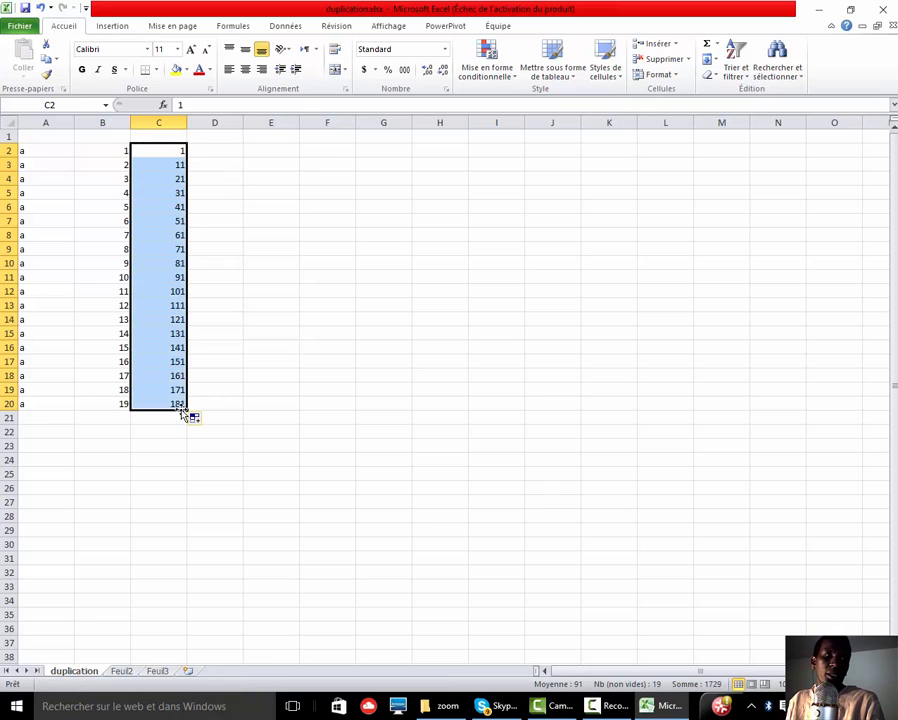
# - Examine the starting values in C2 and C3 and the increments of the series filled below them
pyautogui.click(180, 150)
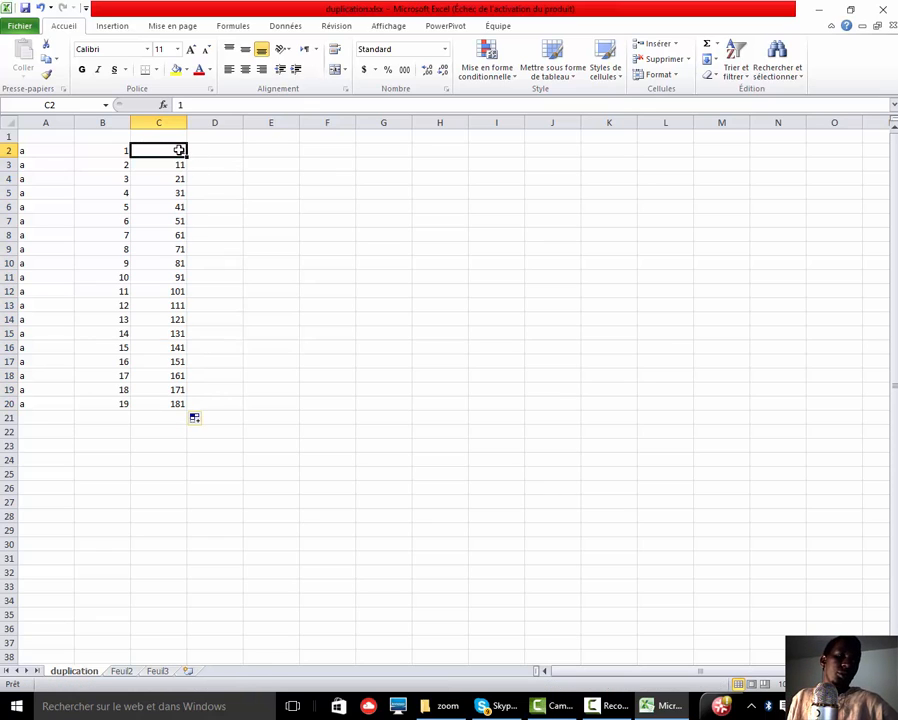
pyautogui.click(182, 166)
pyautogui.click(180, 149)
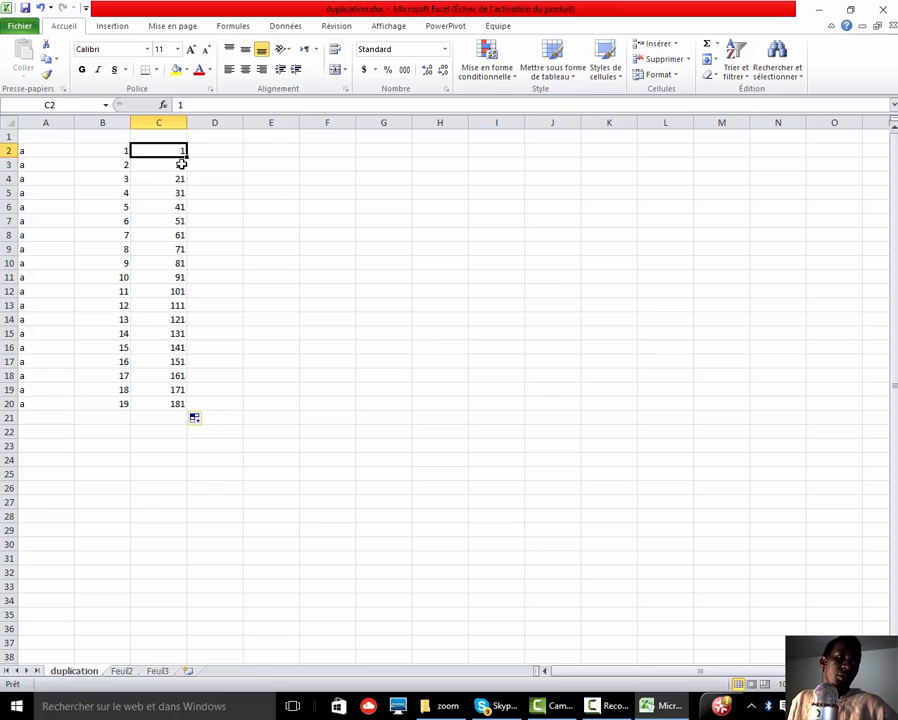
pyautogui.click(182, 166)
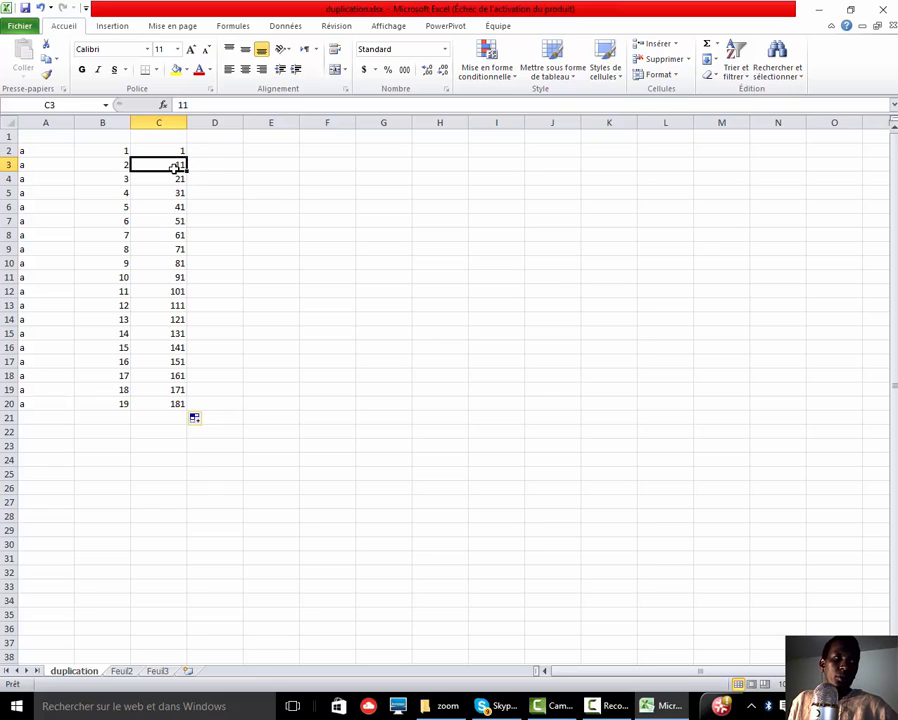
pyautogui.click(179, 180)
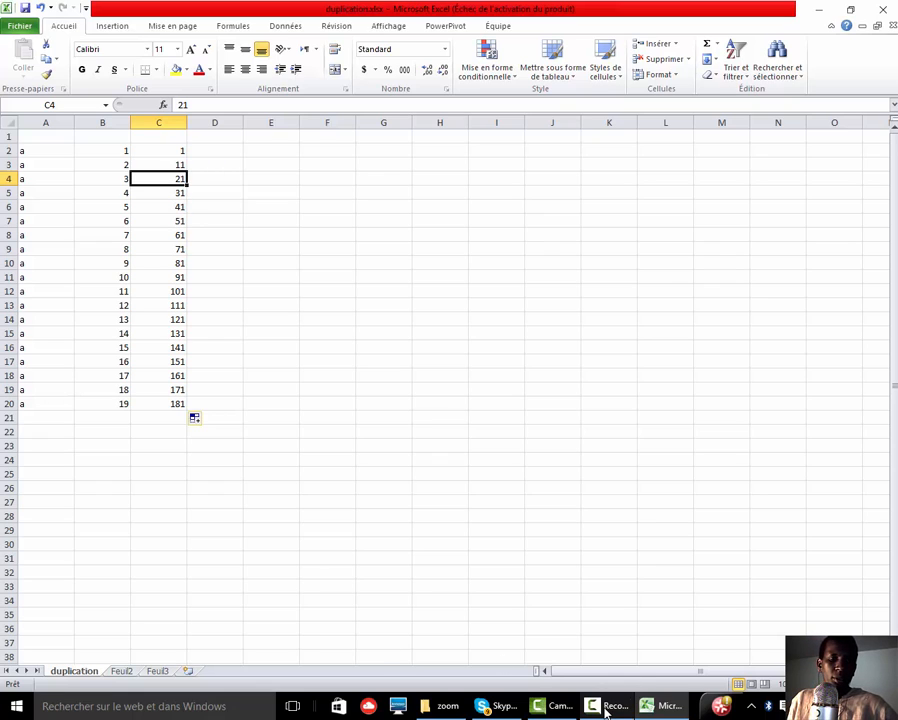
pyautogui.click(600, 665)
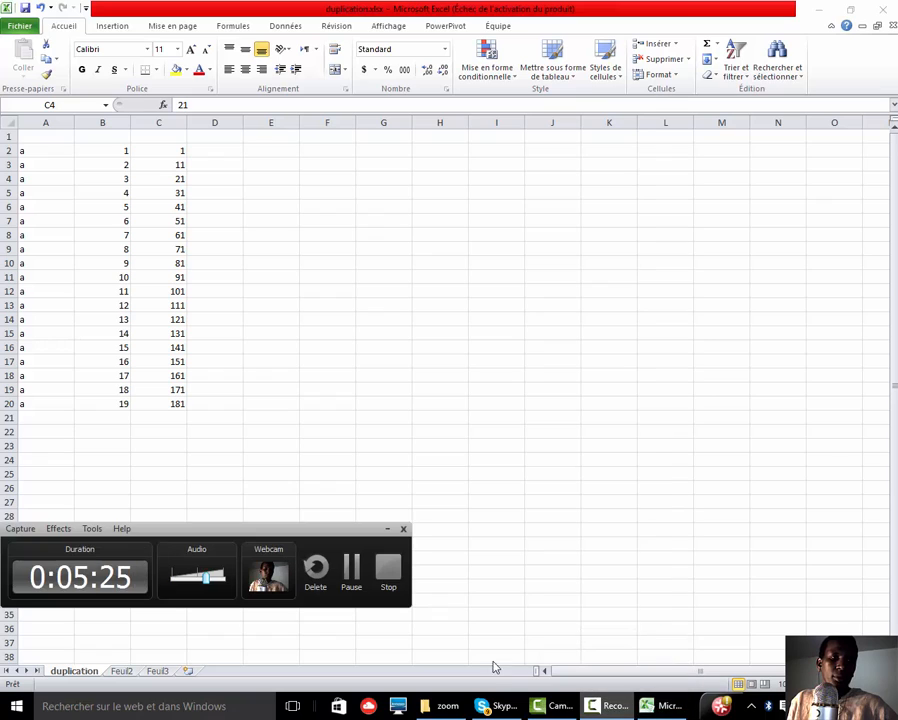
pyautogui.click(350, 573)
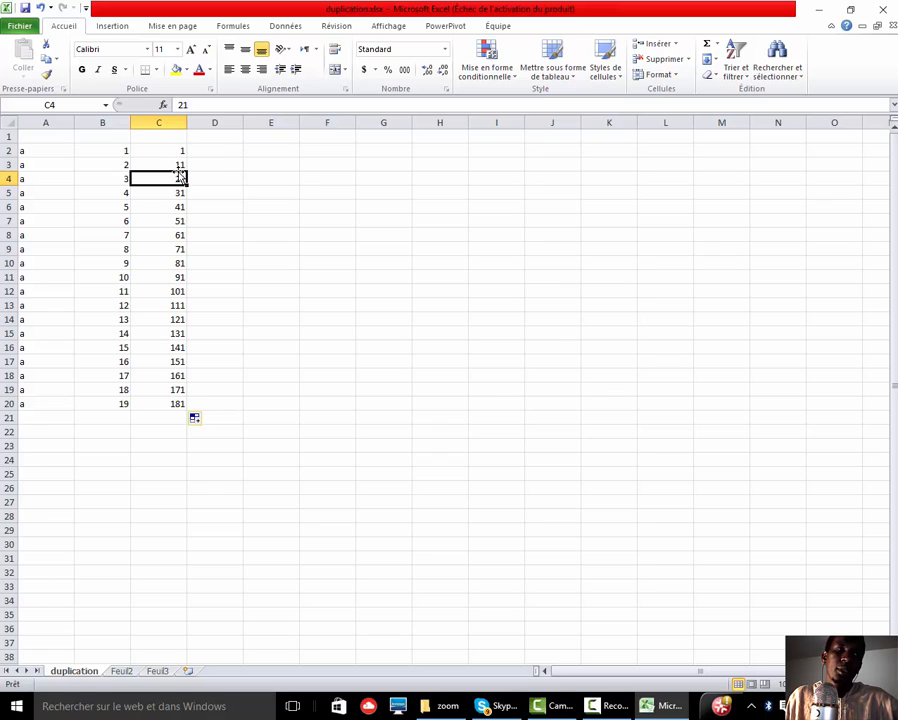
pyautogui.click(178, 151)
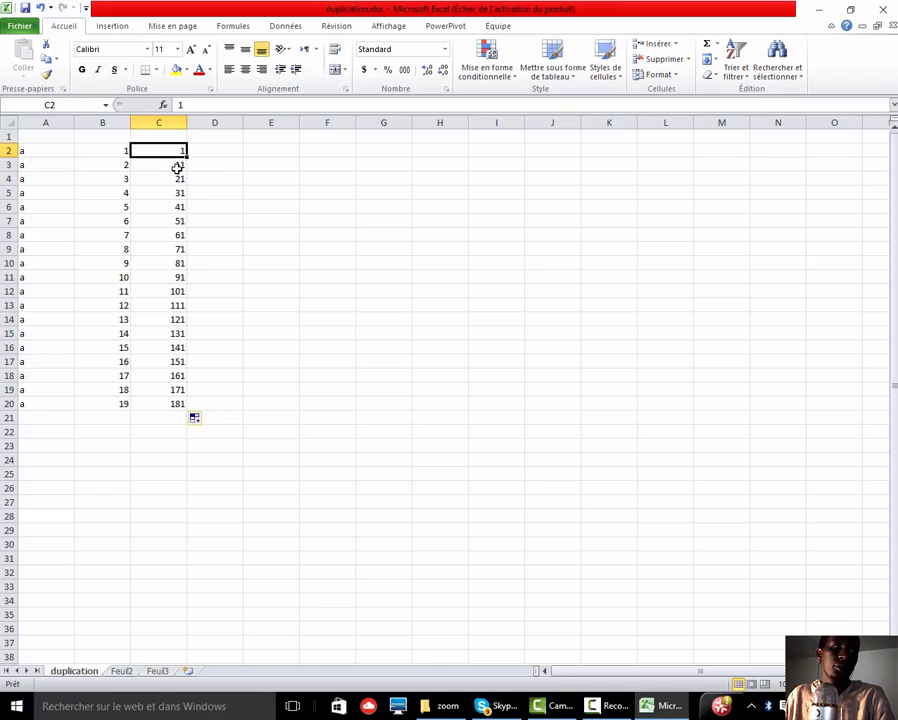
pyautogui.keyDown('shift'); pyautogui.click(177, 168); pyautogui.keyUp('shift')
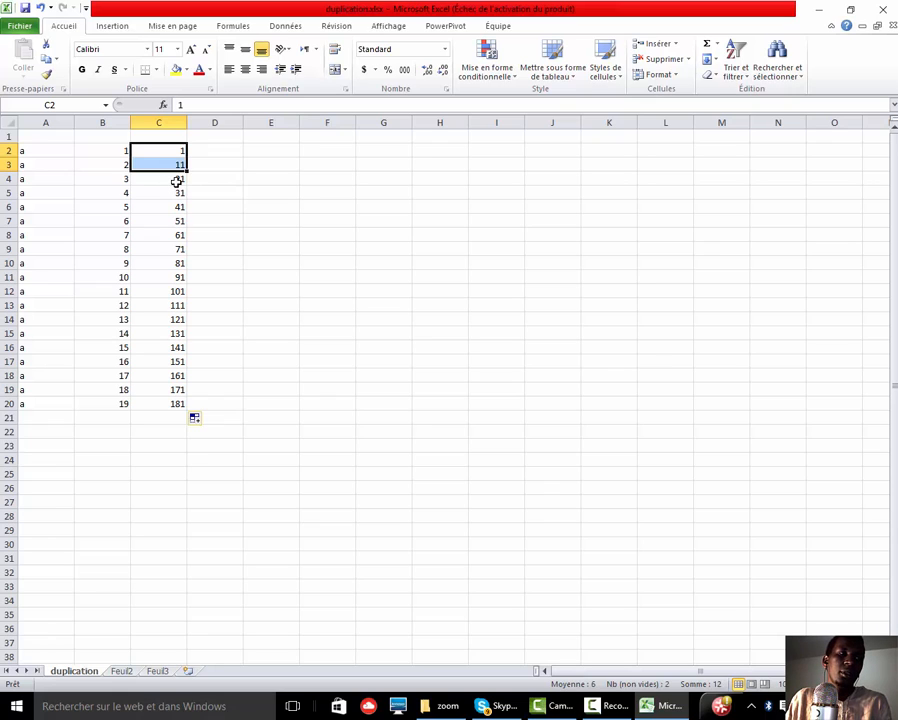
pyautogui.click(178, 181)
pyautogui.click(176, 194)
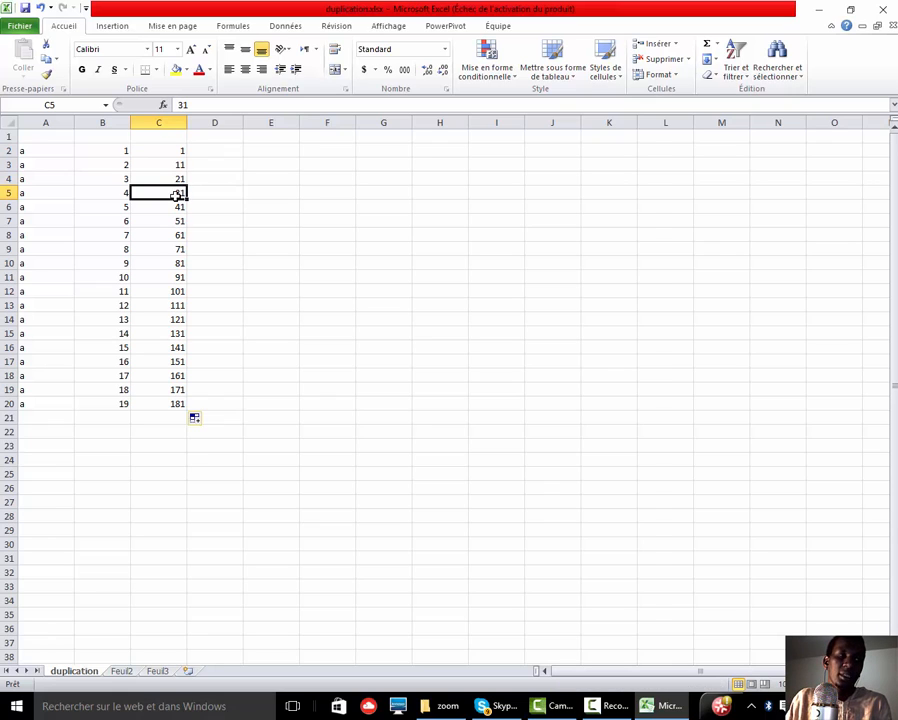
# - Enter the number 50 in cell D2 and 100 in cell D3
pyautogui.click(216, 151)
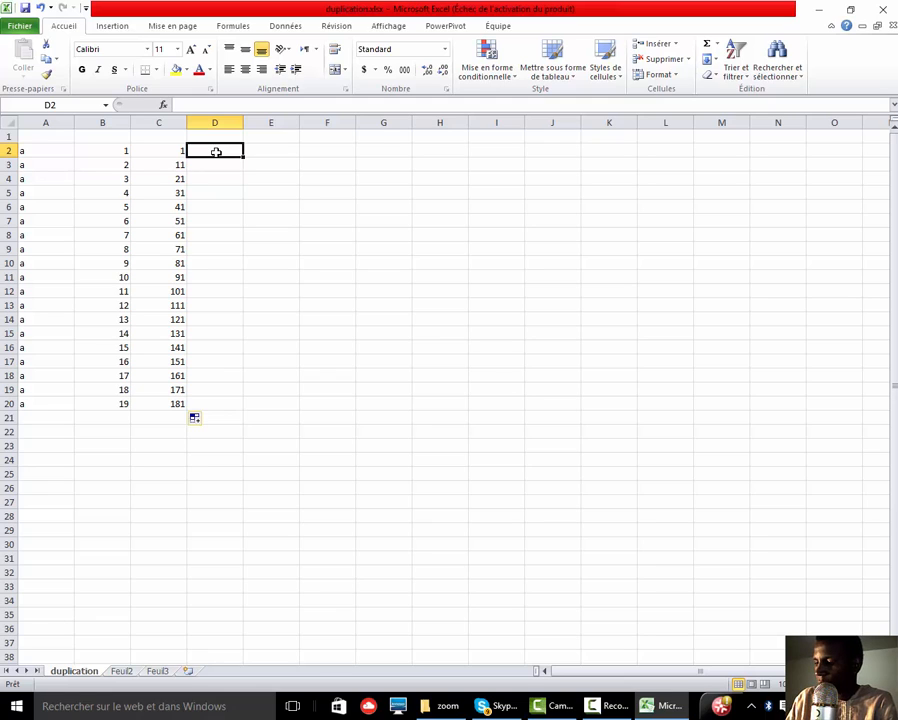
pyautogui.write('50')
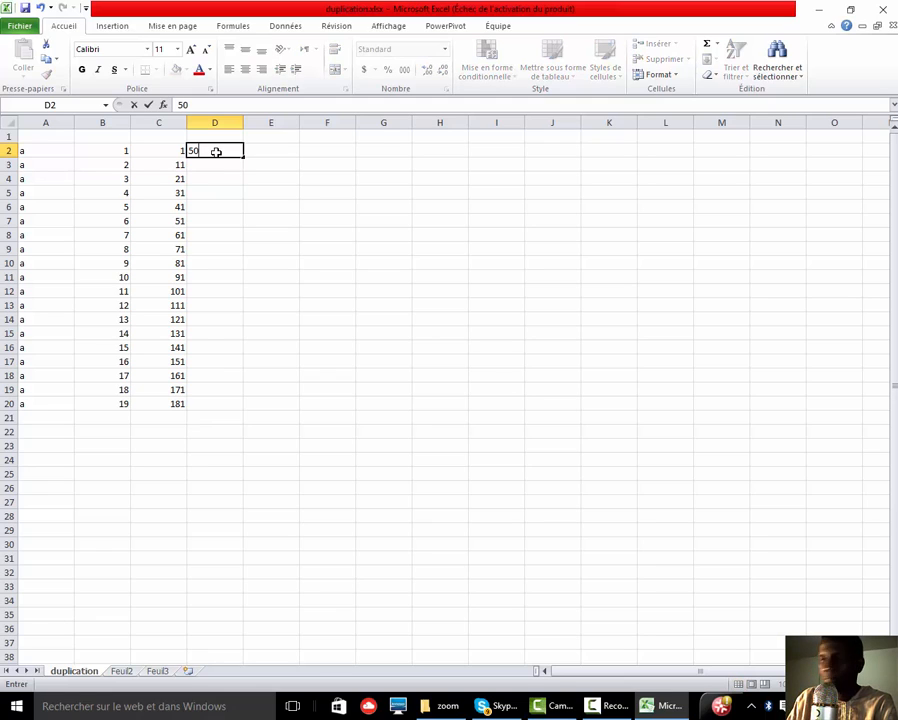
pyautogui.click(220, 174)
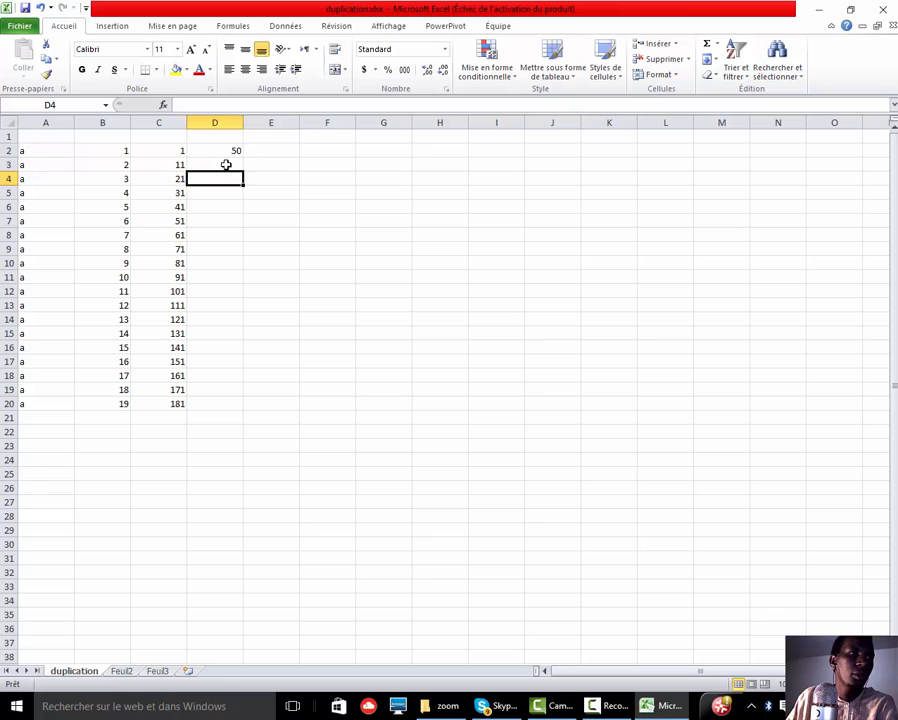
pyautogui.click(228, 163)
pyautogui.write('100')
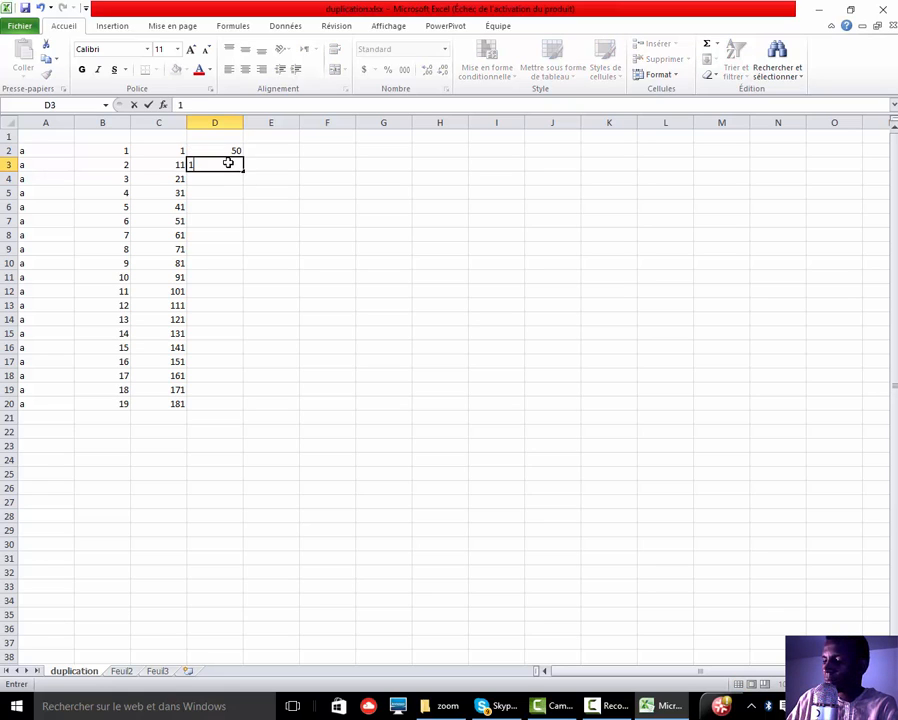
pyautogui.click(274, 197)
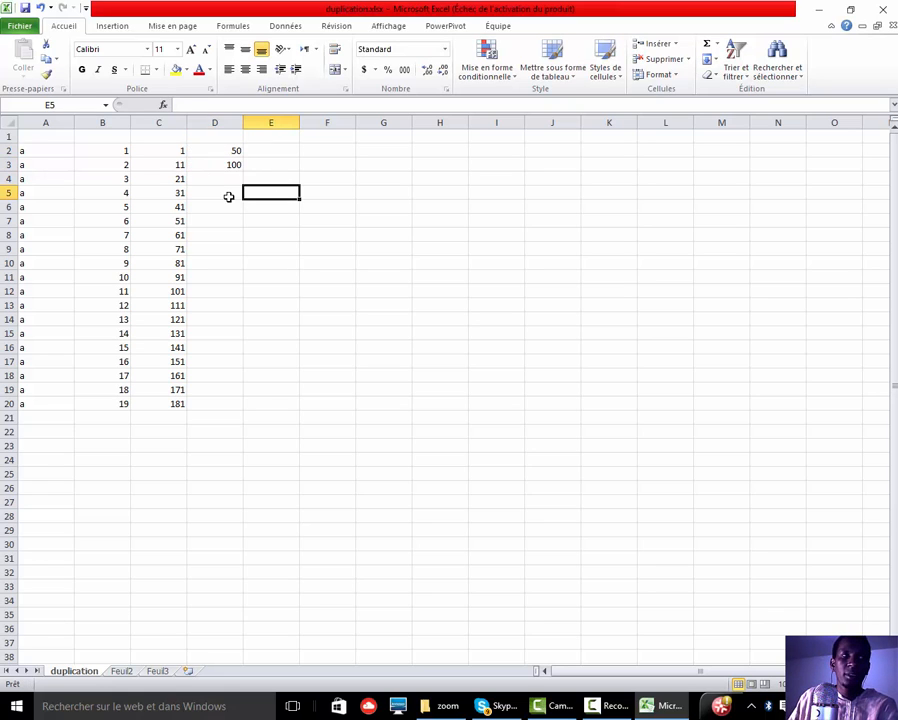
# - Extend the series from D2:D3 down column D to row 20 with the fill handle
pyautogui.click(228, 150)
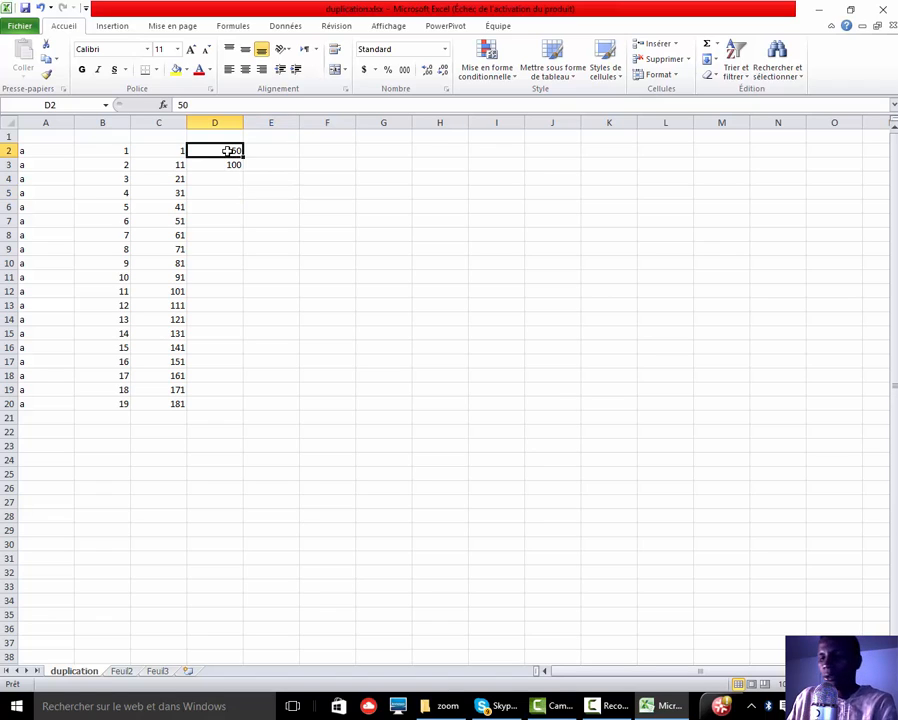
pyautogui.keyDown('shift'); pyautogui.click(220, 163); pyautogui.keyUp('shift')
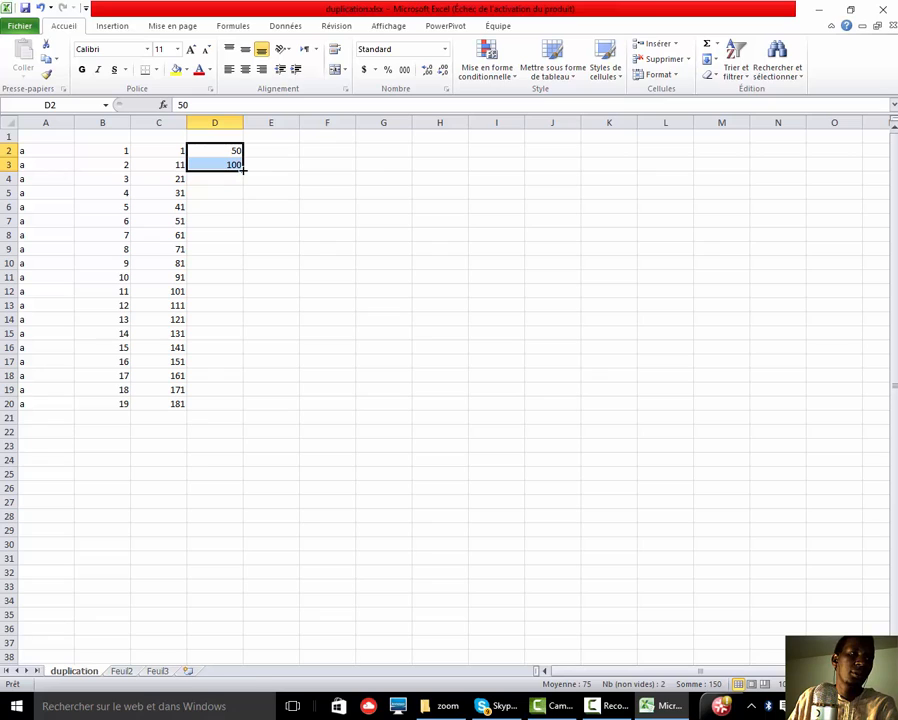
pyautogui.moveTo(242, 170); pyautogui.dragTo(236, 410)
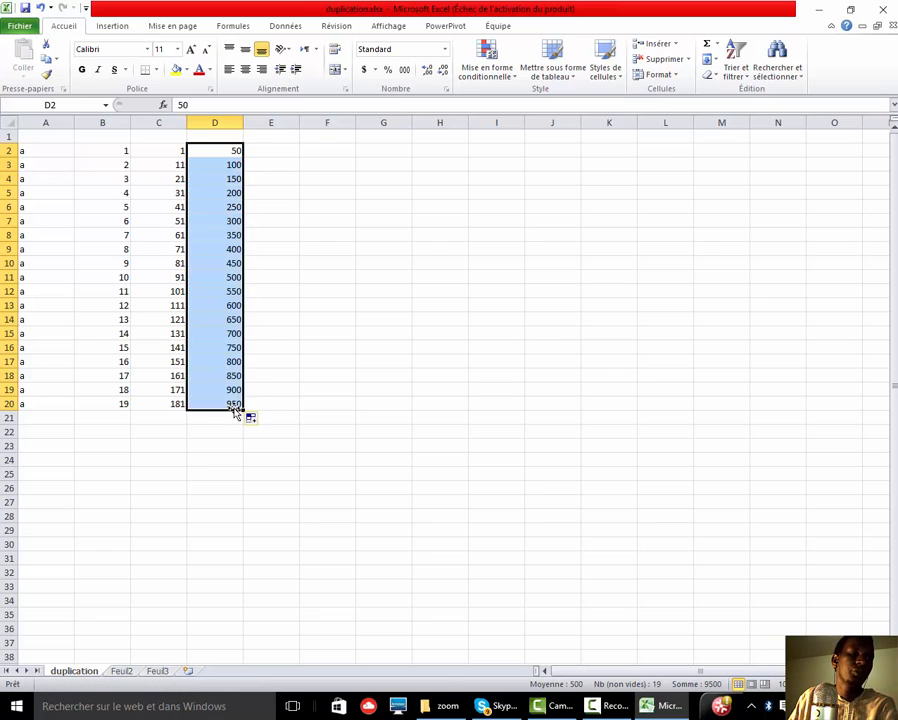
pyautogui.click(269, 177)
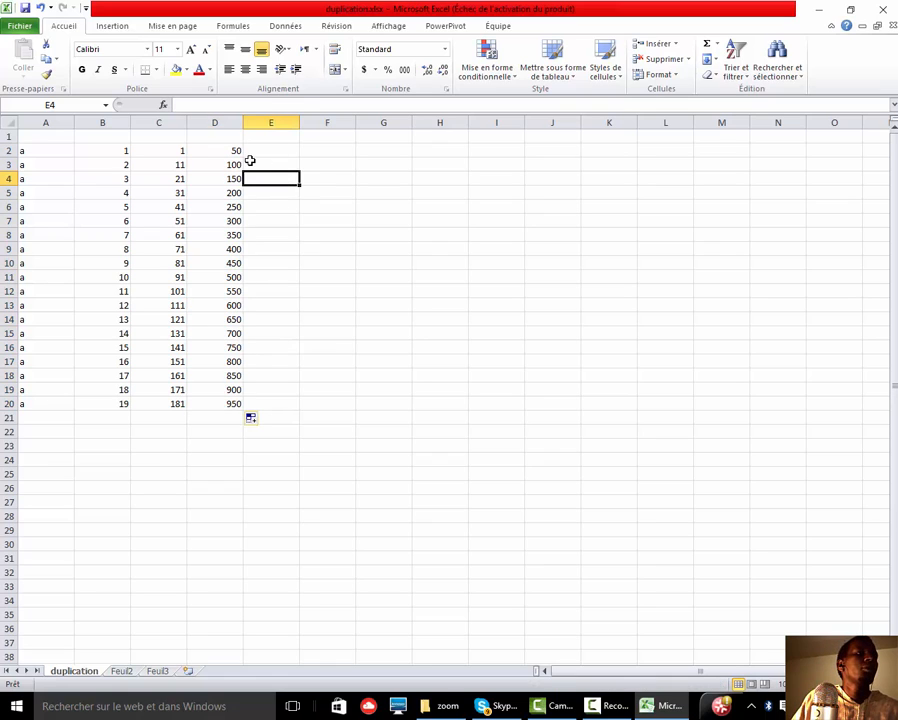
pyautogui.click(171, 152)
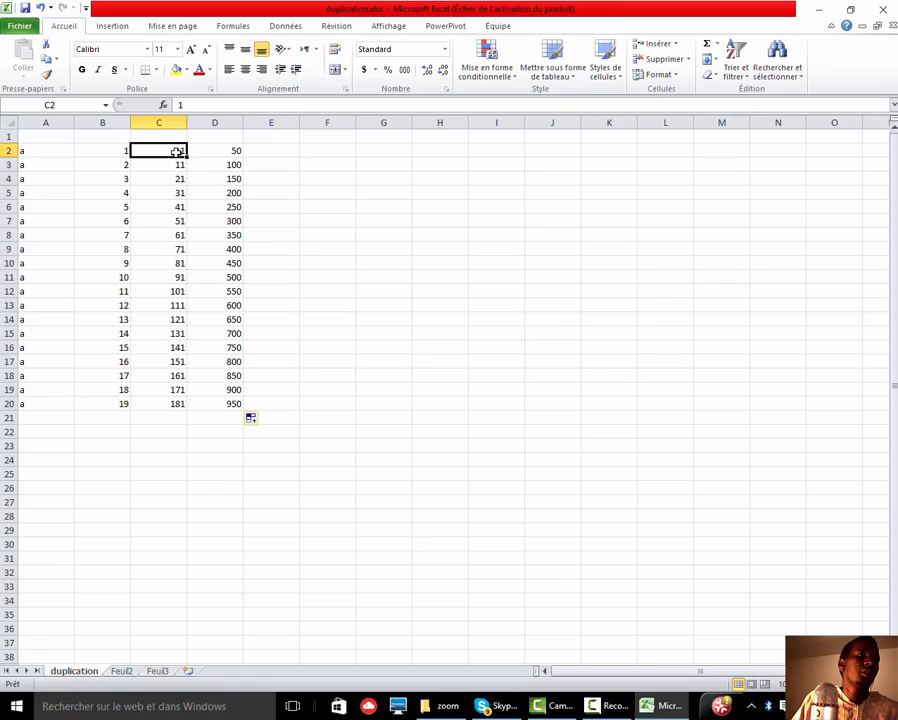
pyautogui.click(220, 148)
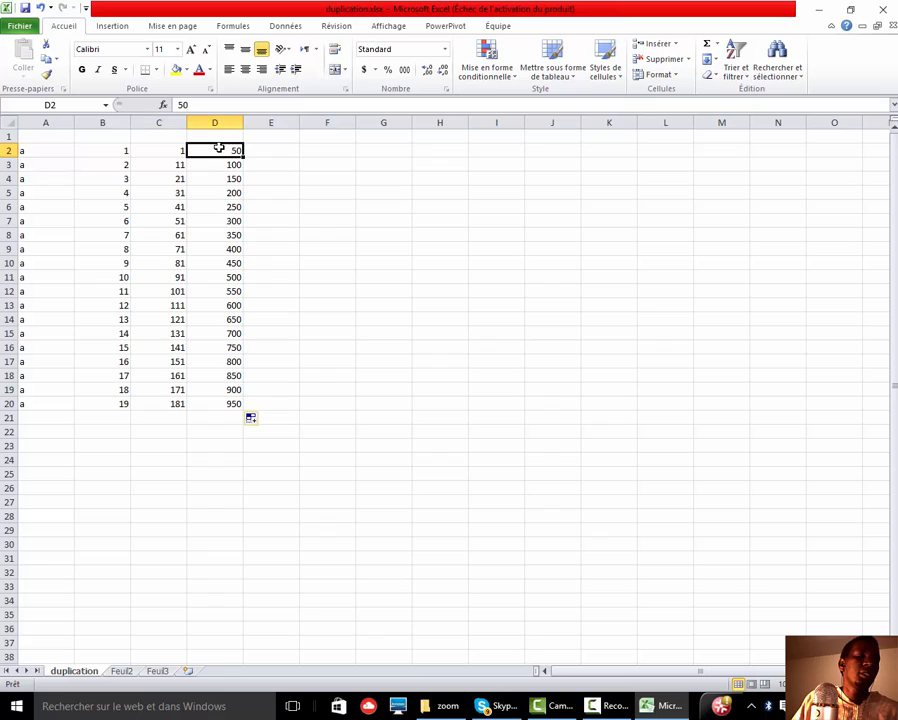
pyautogui.click(165, 149)
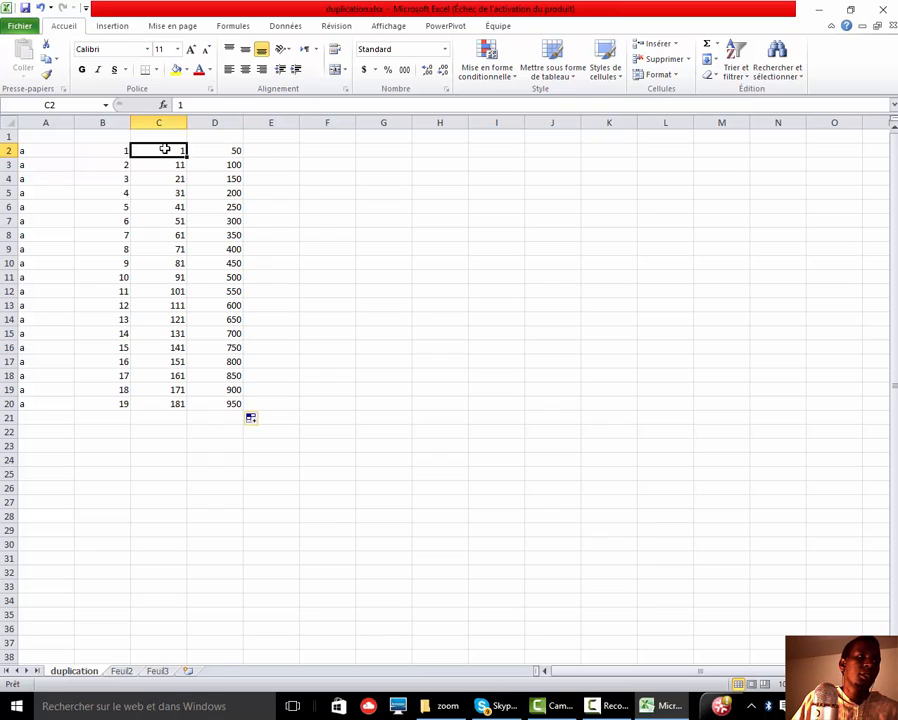
pyautogui.click(212, 151)
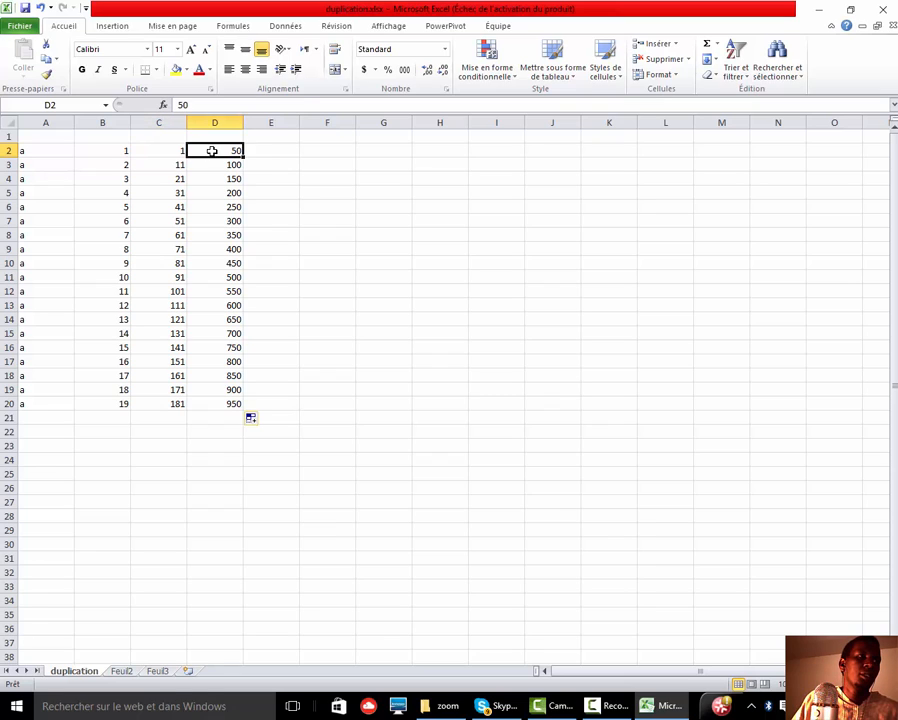
# - Enter the formula =C2+D2 in cell E2 to add the row's column C and D values
pyautogui.click(269, 152)
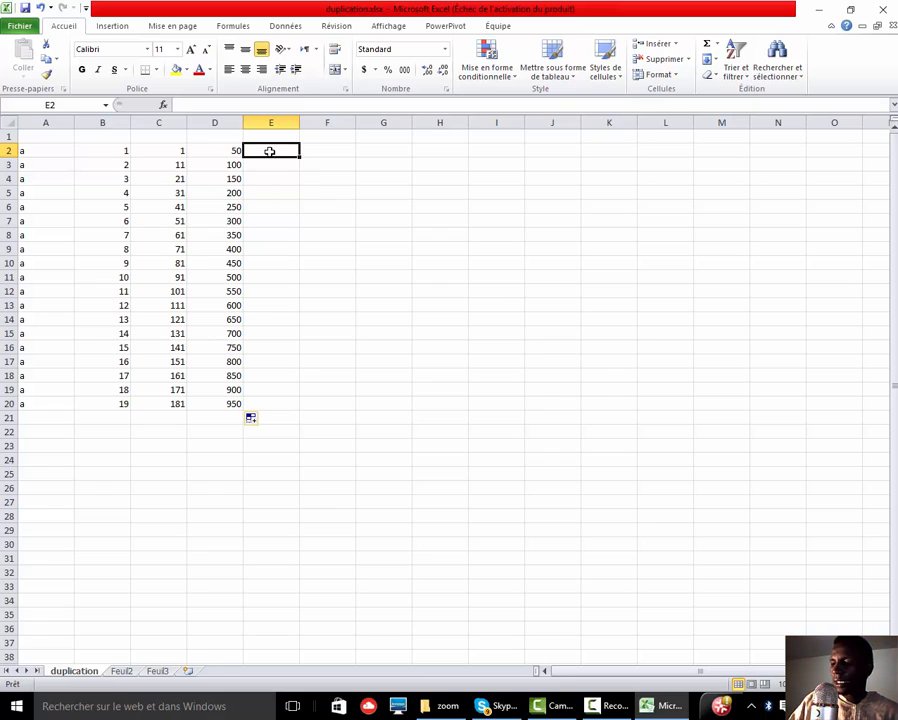
pyautogui.write('=')
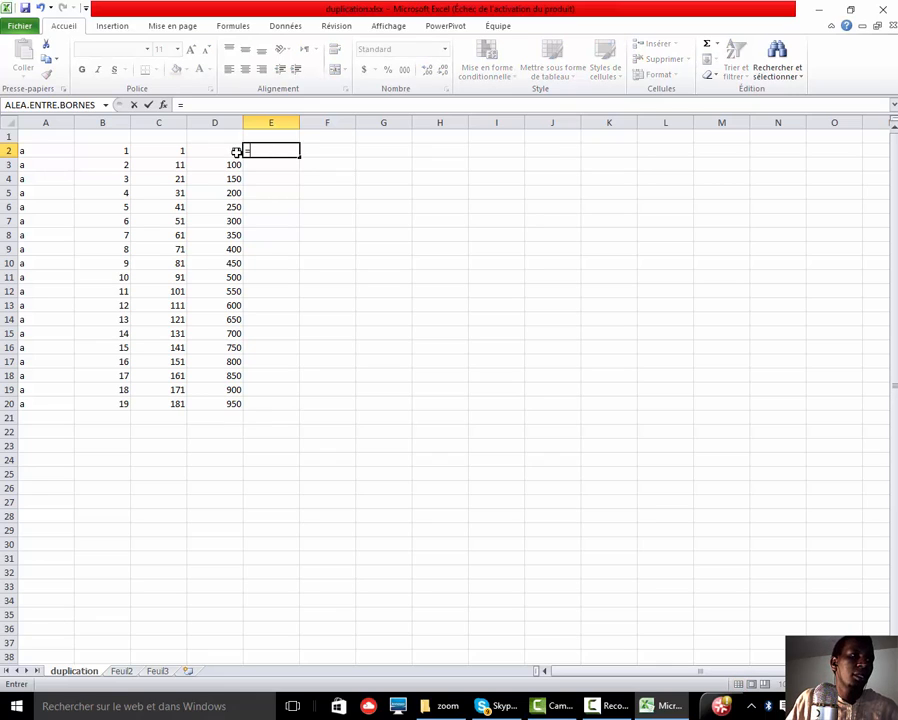
pyautogui.click(173, 151)
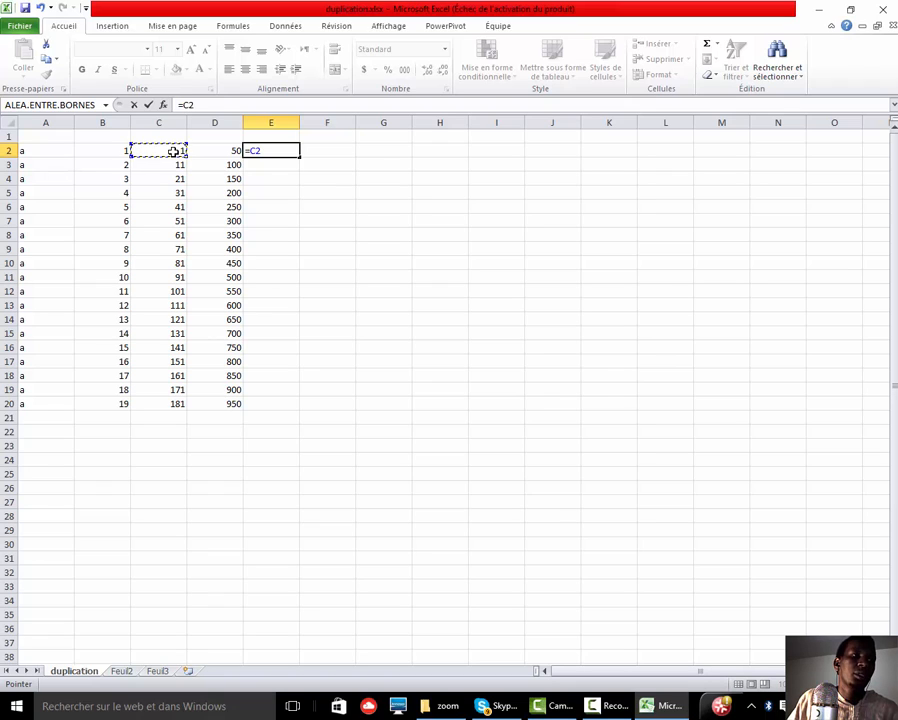
pyautogui.write('+')
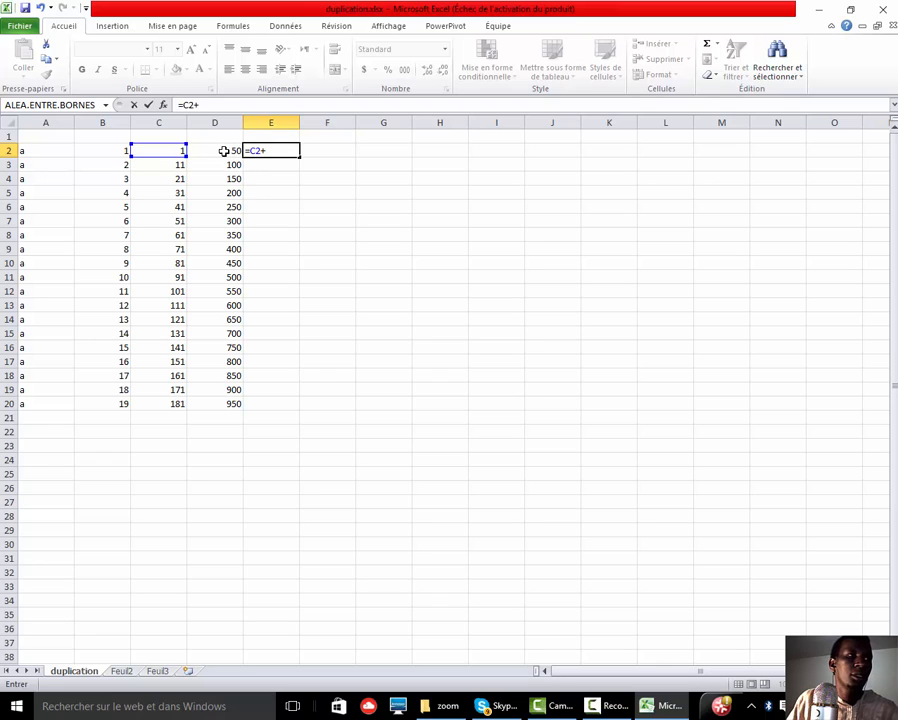
pyautogui.click(224, 150)
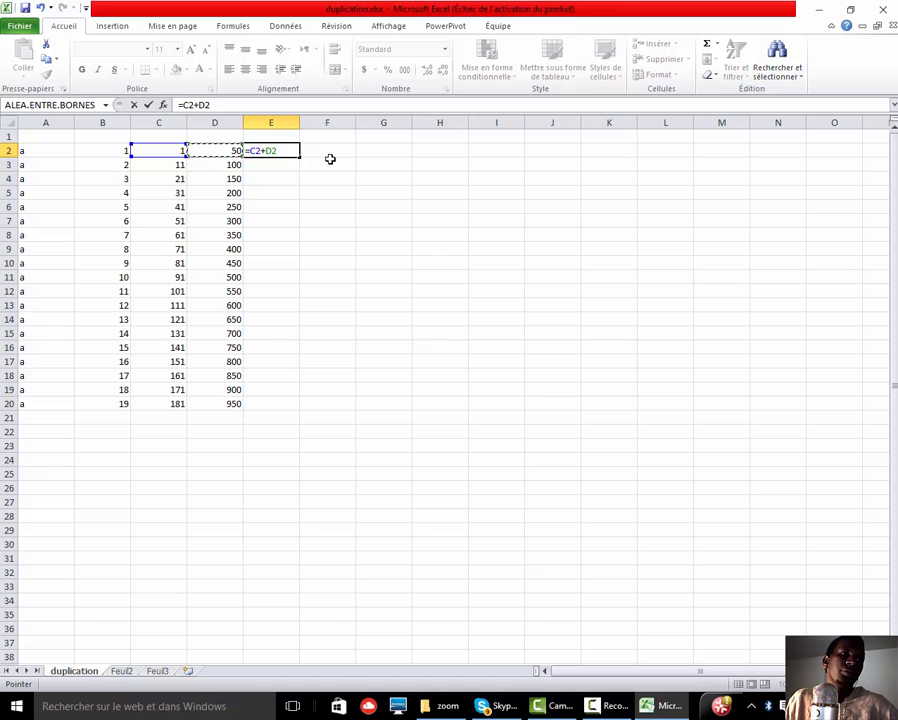
pyautogui.press('Return')
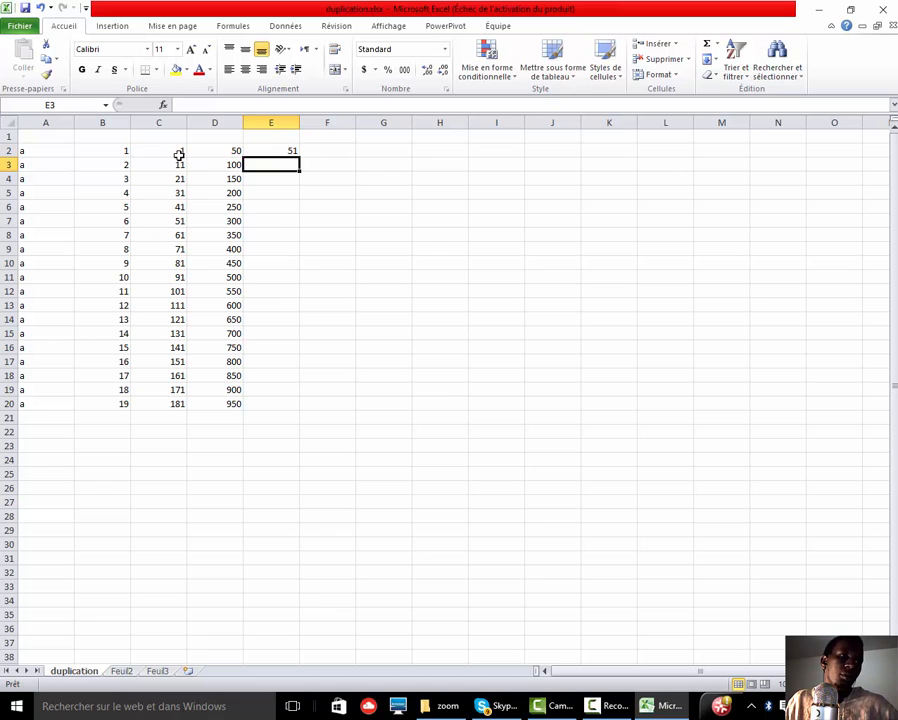
# - Examine the formula in E2 and the pairs of values in columns C and D for rows 3 to 5
pyautogui.click(284, 151)
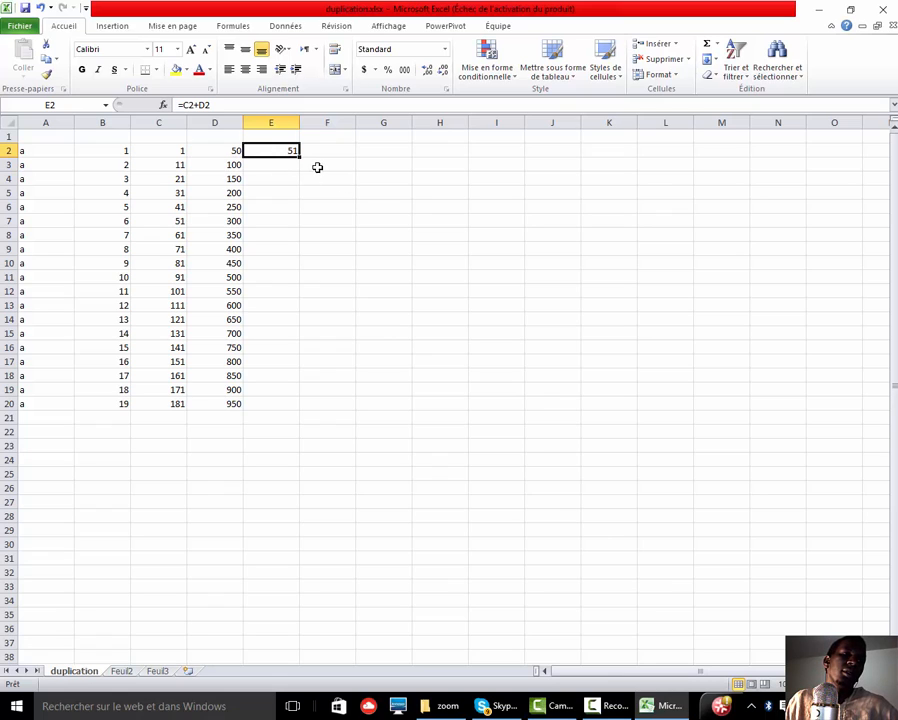
pyautogui.click(183, 165)
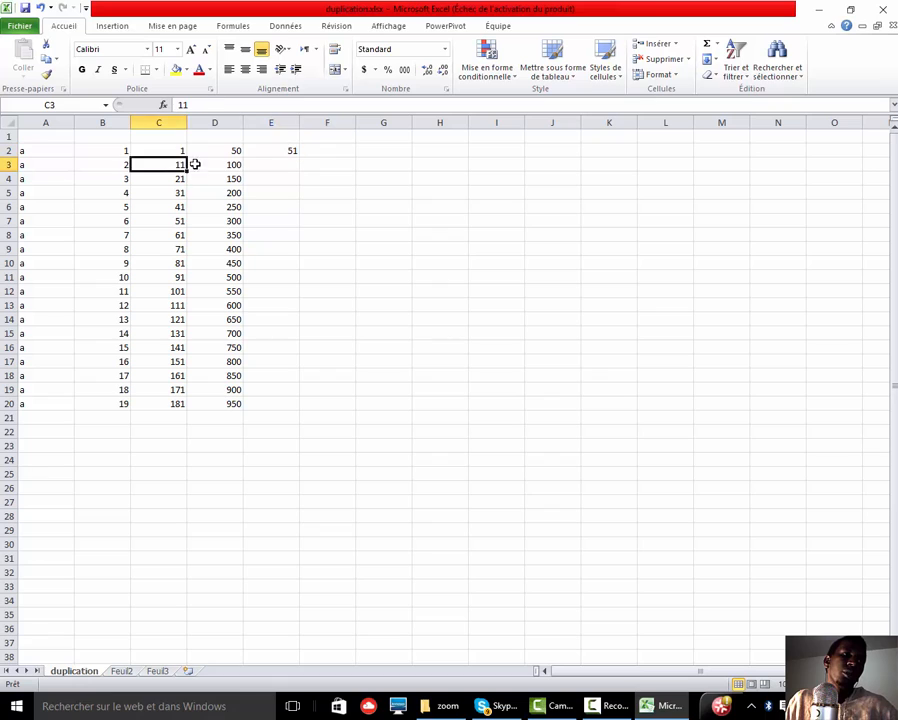
pyautogui.click(197, 164)
pyautogui.click(174, 181)
pyautogui.click(222, 180)
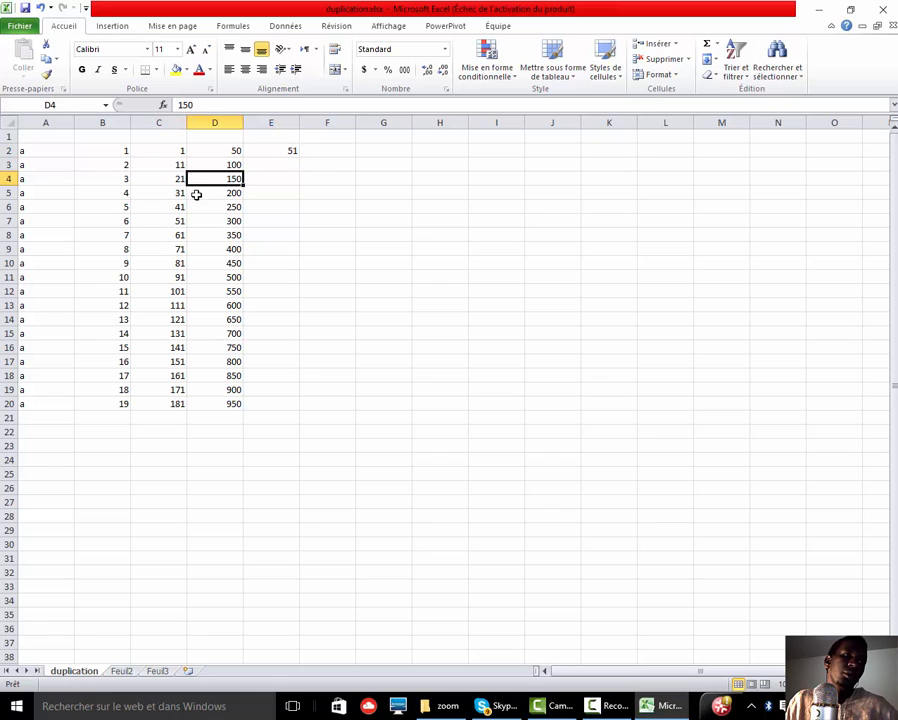
pyautogui.click(177, 193)
pyautogui.click(221, 194)
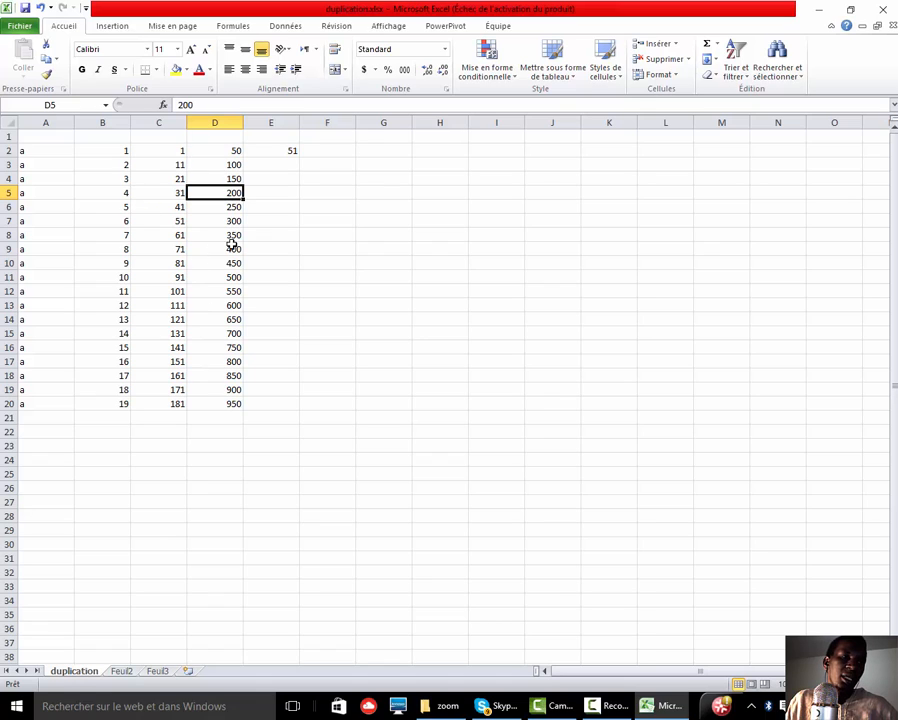
# - Copy the formula from E2 down column E to row 20 with the fill handle
pyautogui.click(265, 150)
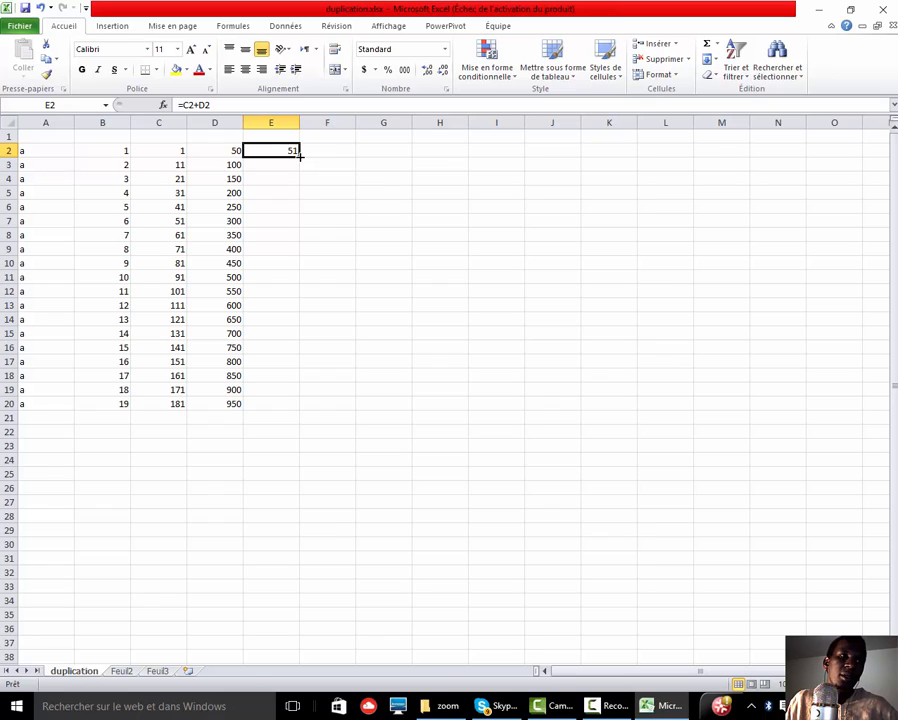
pyautogui.moveTo(299, 156); pyautogui.dragTo(291, 408)
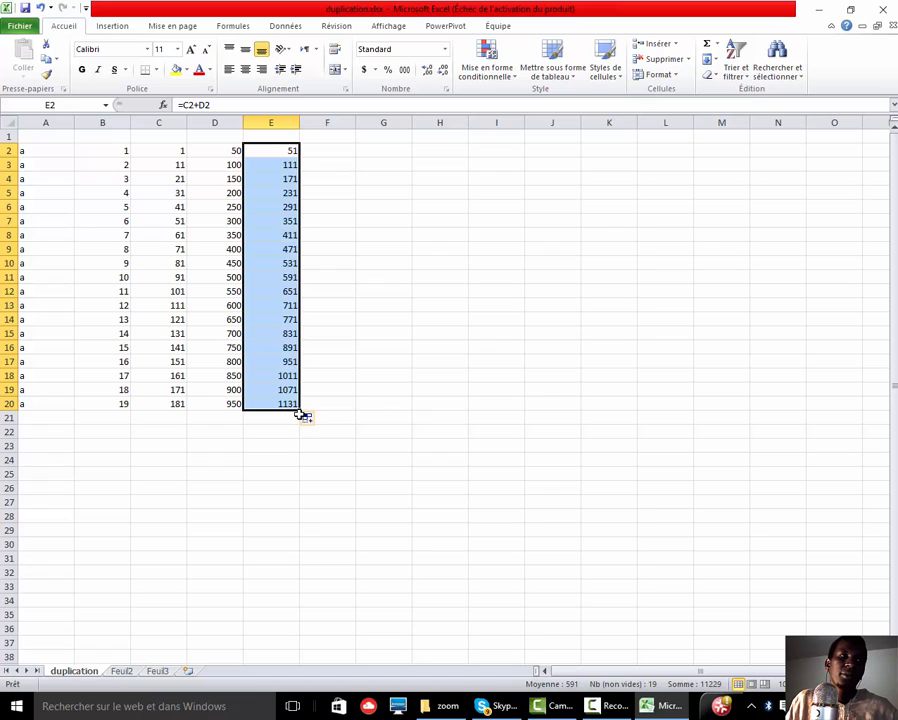
pyautogui.click(327, 152)
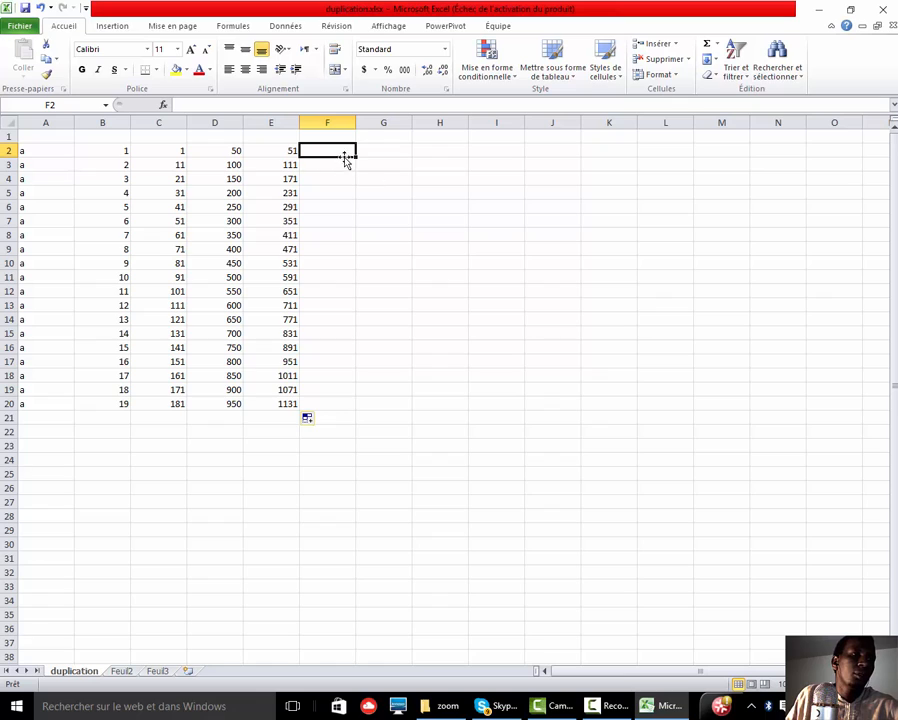
pyautogui.click(230, 151)
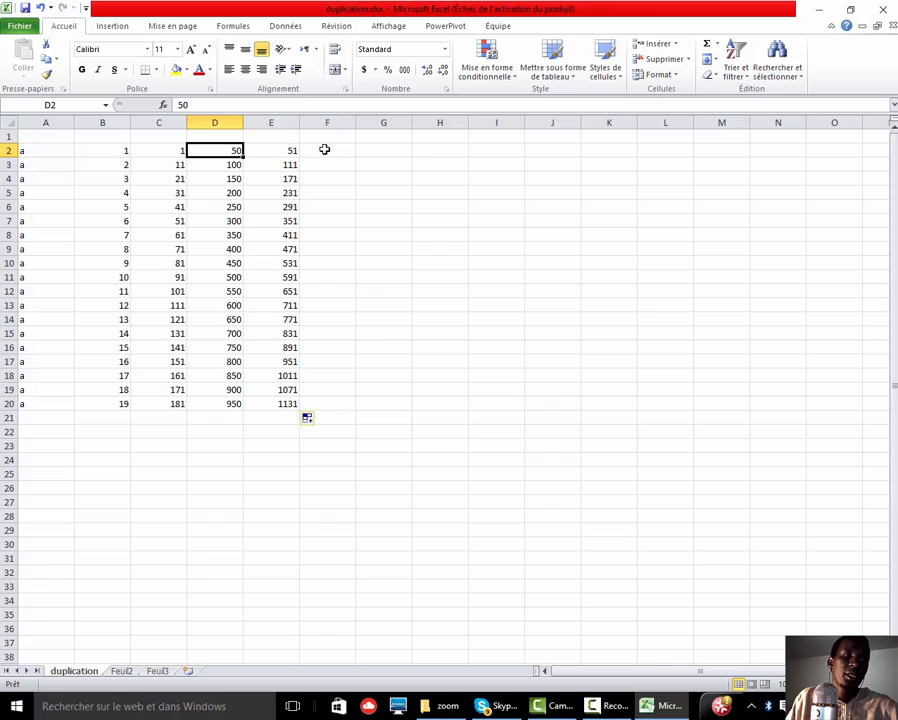
pyautogui.click(329, 150)
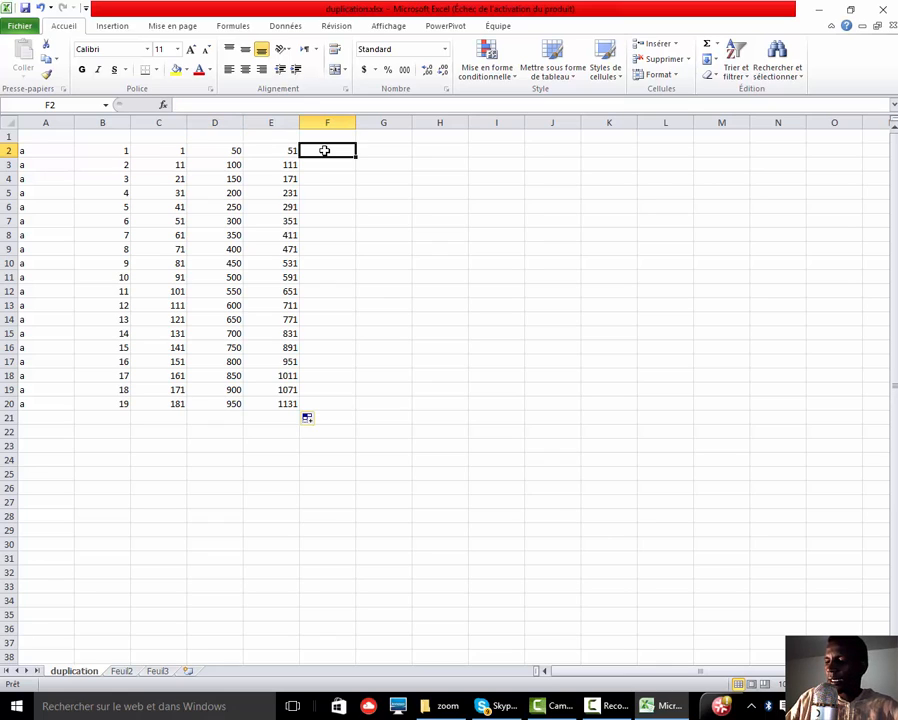
pyautogui.write('=')
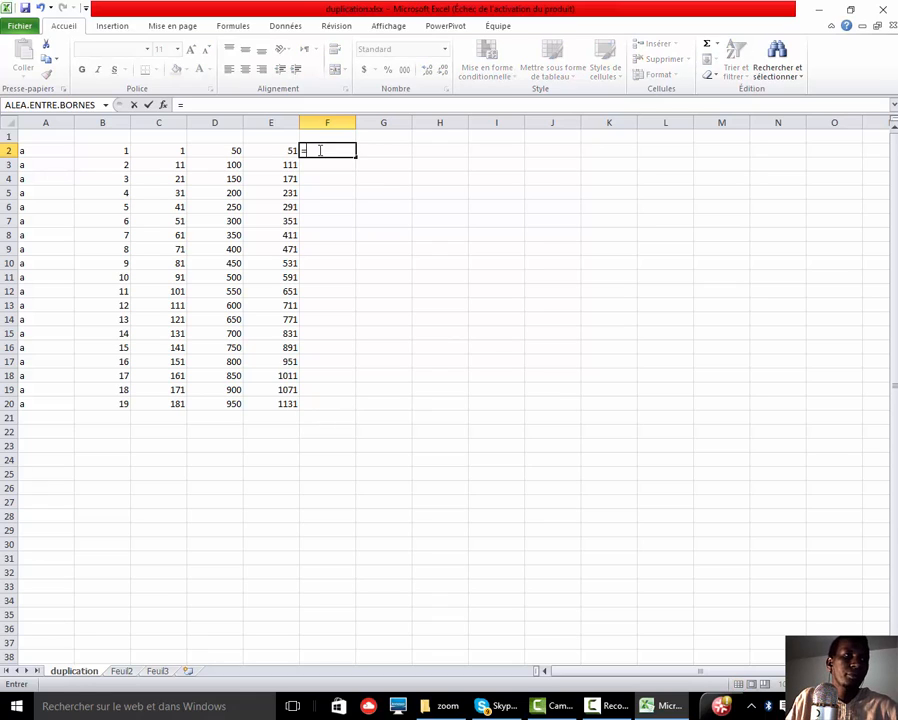
pyautogui.click(232, 150)
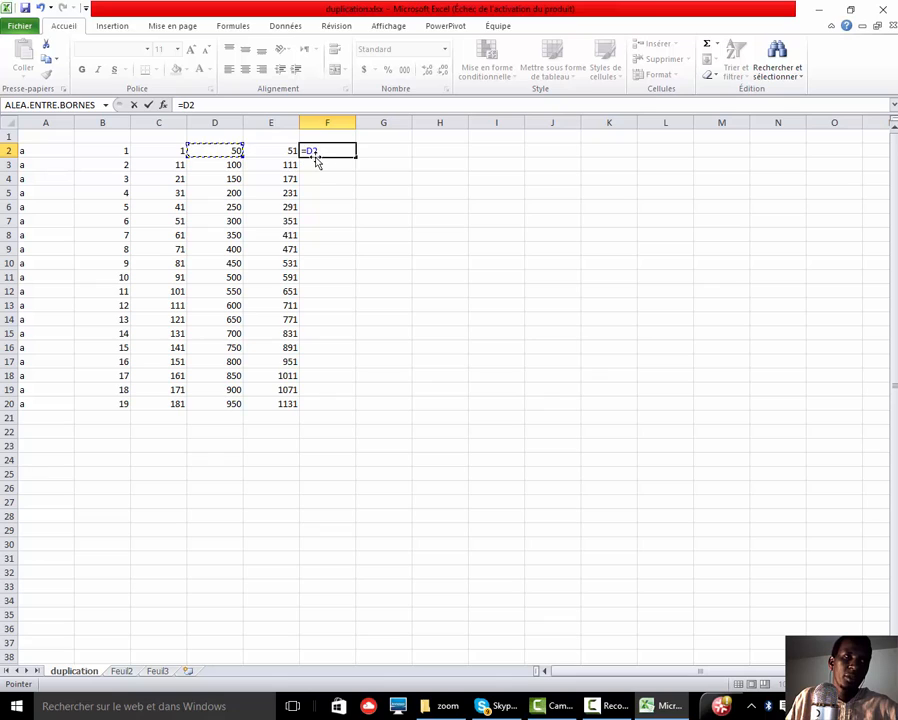
pyautogui.write('+')
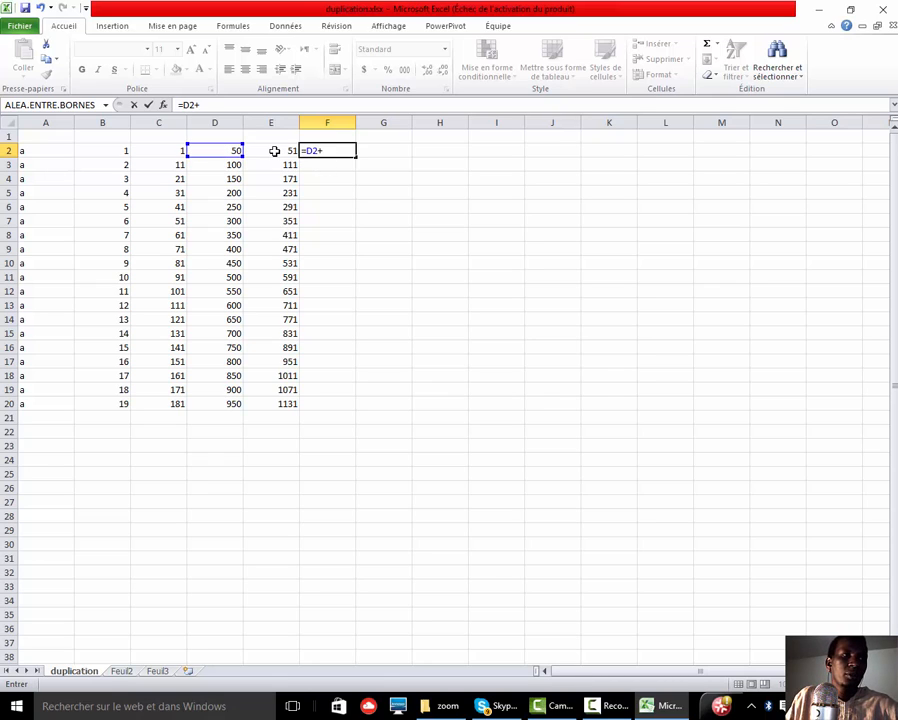
pyautogui.click(274, 151)
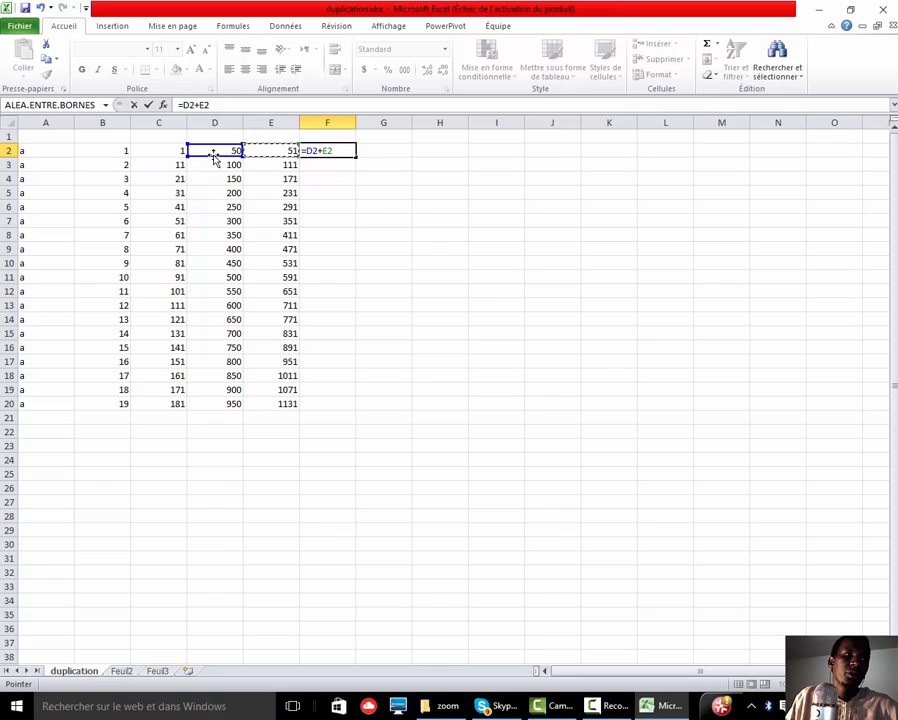
pyautogui.click(312, 152)
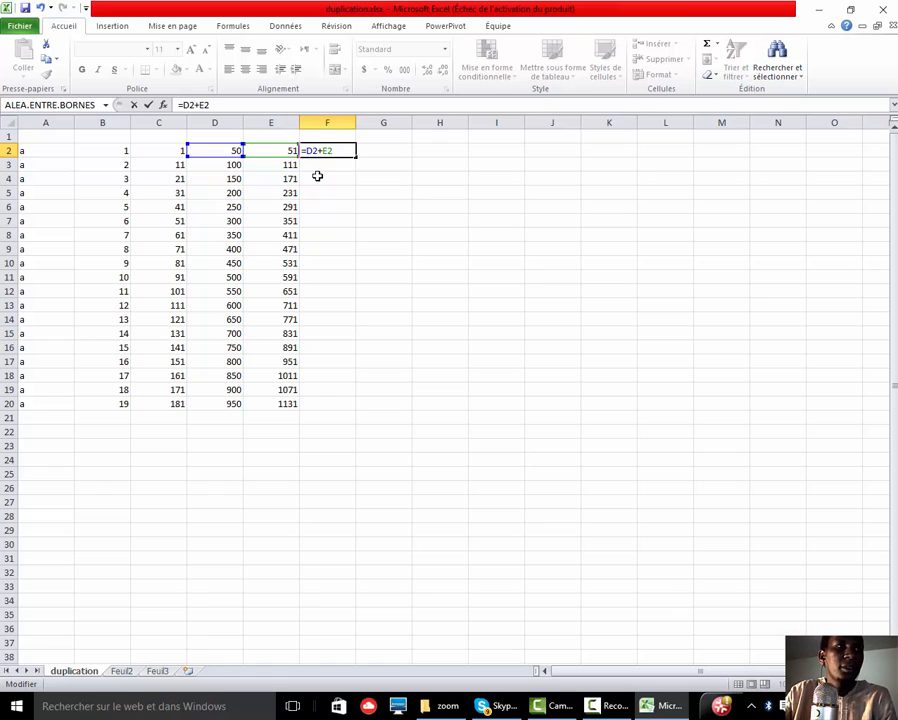
pyautogui.hotkey('alt', 'F4')
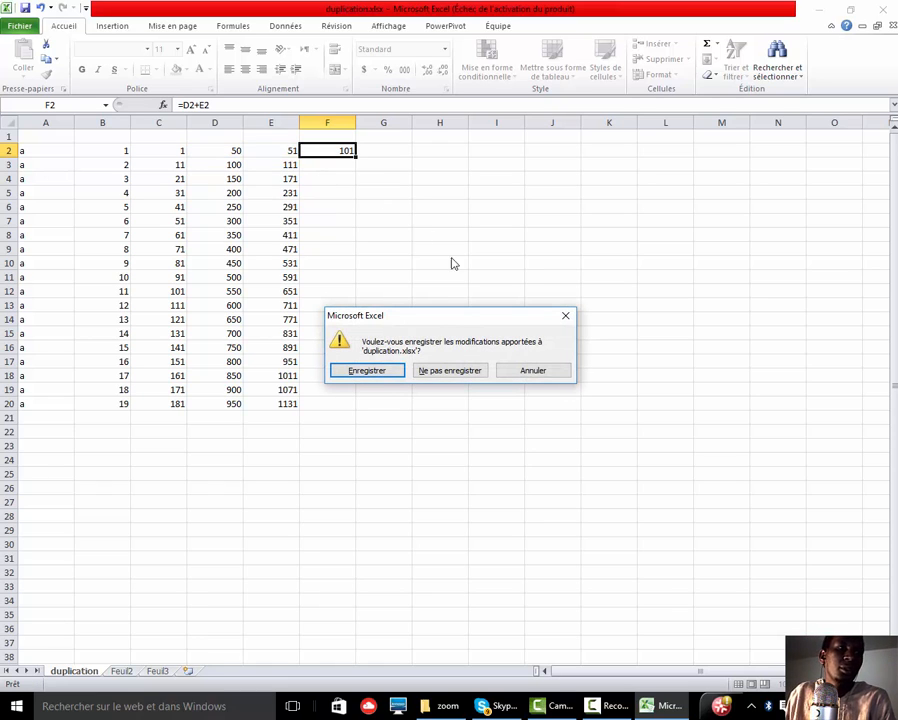
pyautogui.click(566, 320)
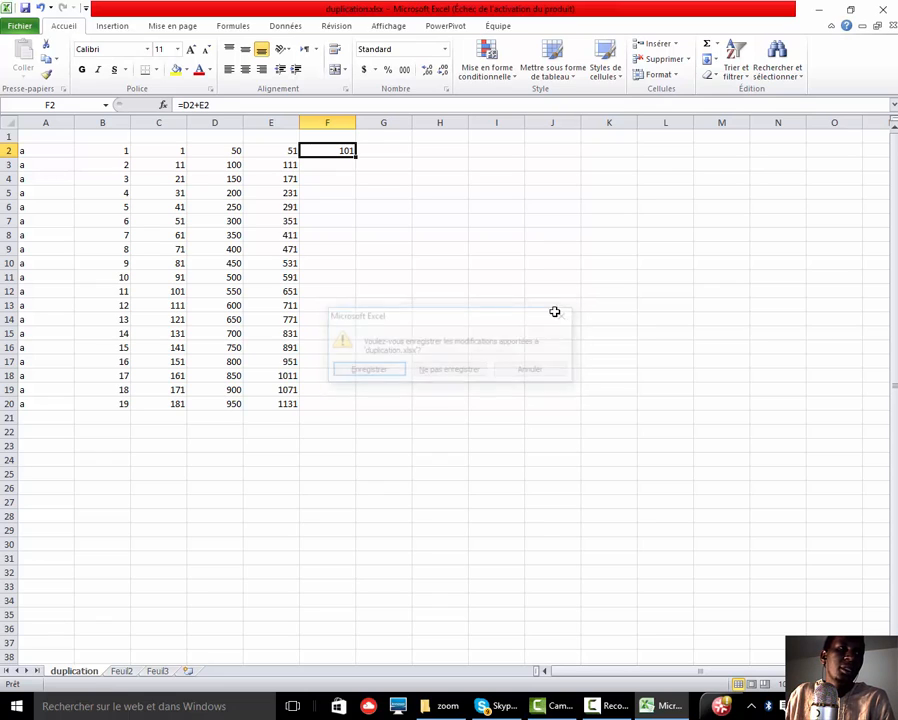
pyautogui.click(372, 168)
pyautogui.click(347, 152)
pyautogui.press('Delete')
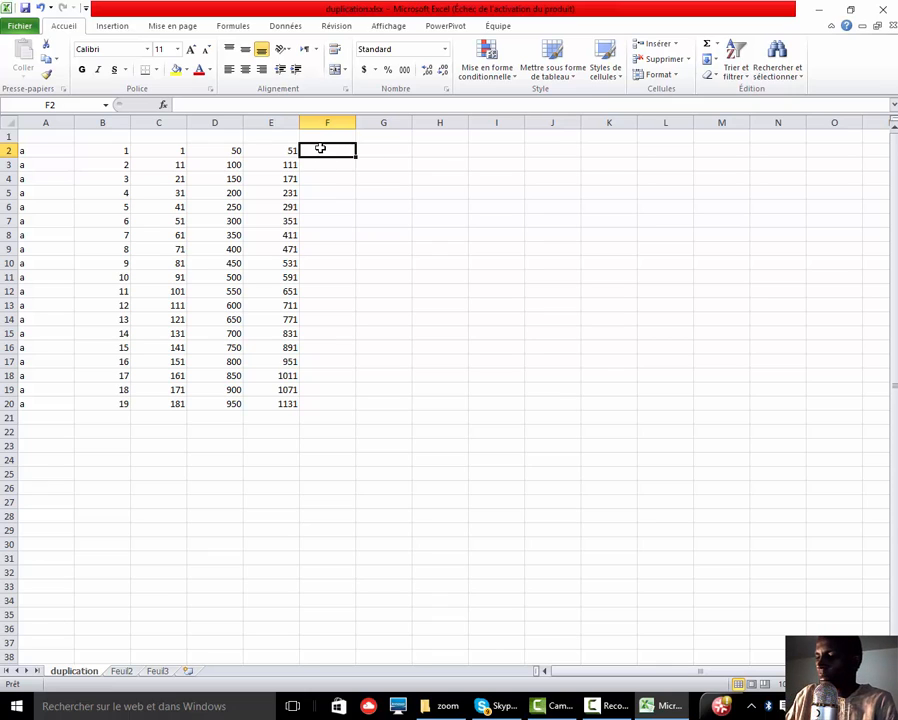
# - Enter the formula =$D$2+E2 in cell F2, making the D2 reference absolute
pyautogui.write('=')
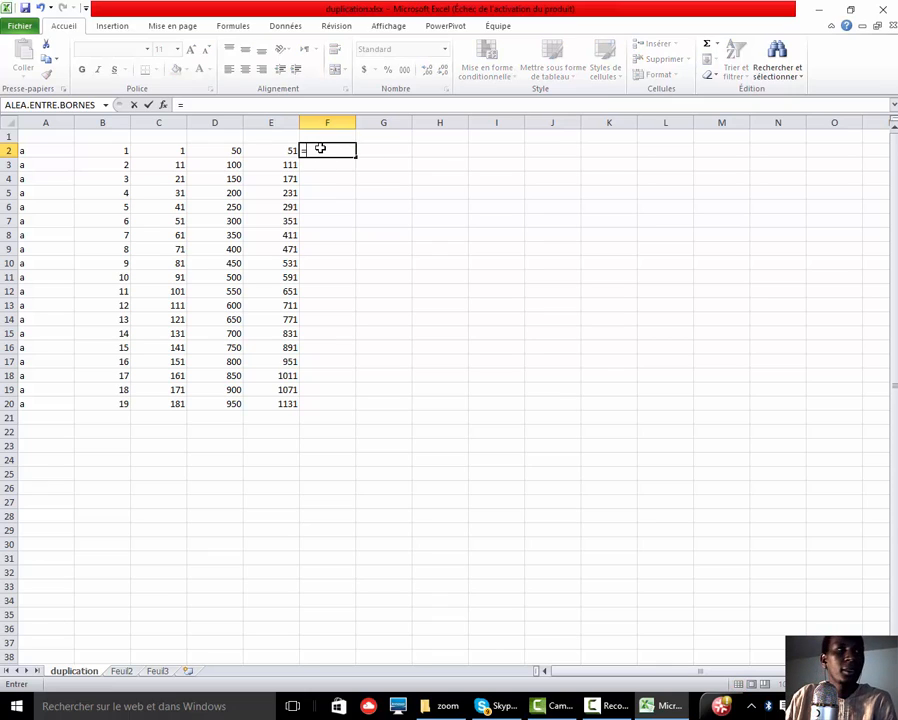
pyautogui.click(225, 153)
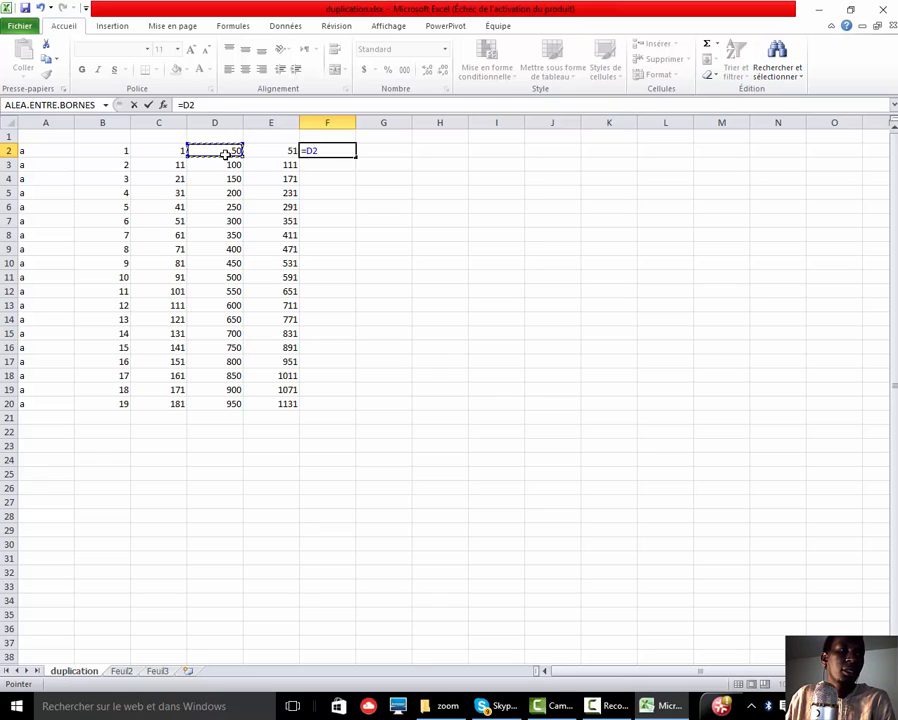
pyautogui.write('+')
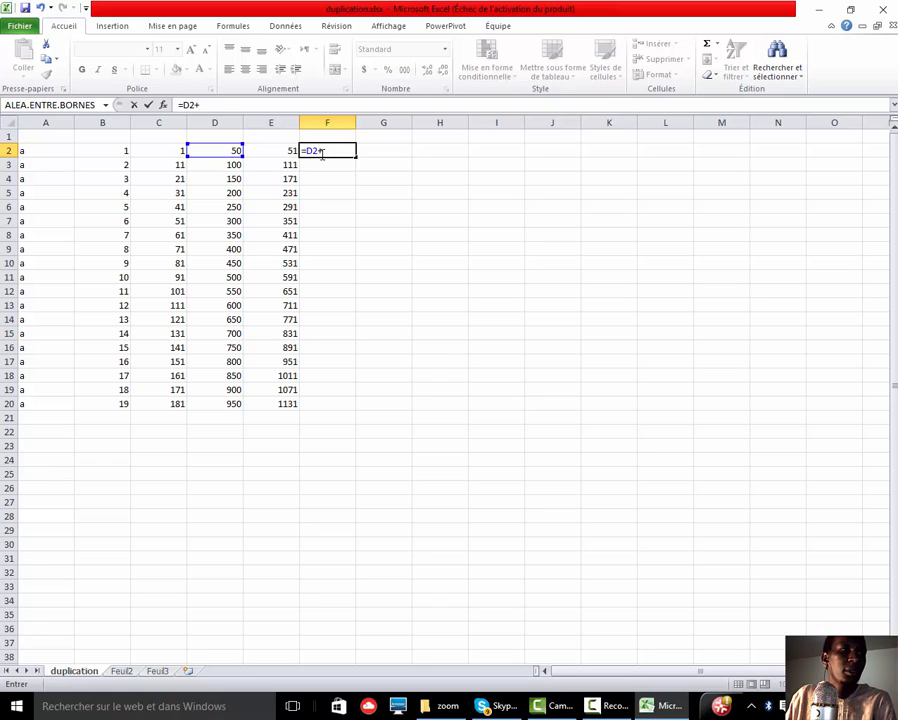
pyautogui.click(278, 153)
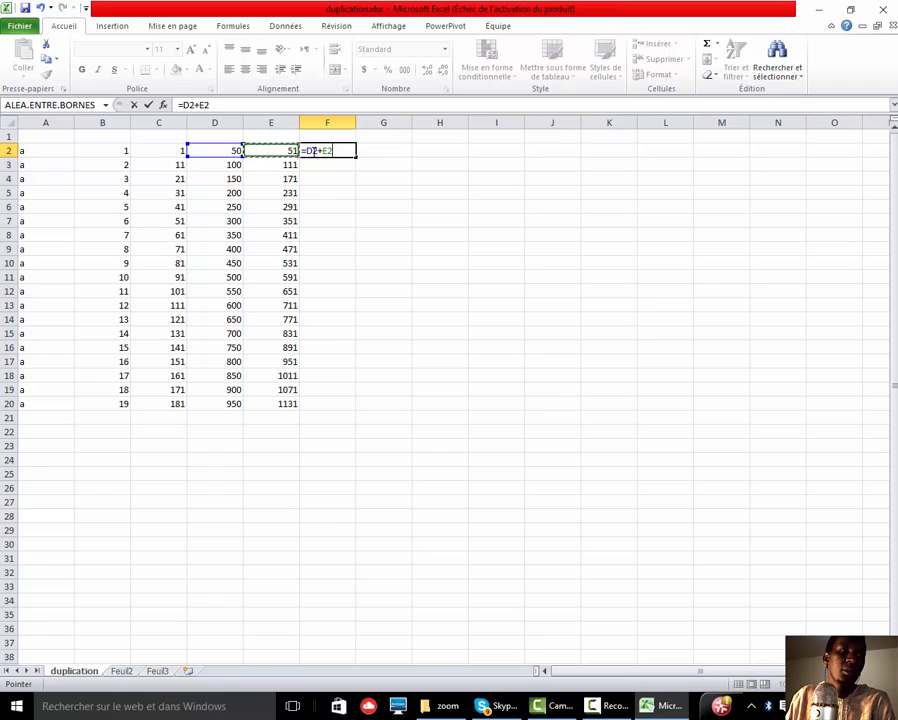
pyautogui.click(313, 151)
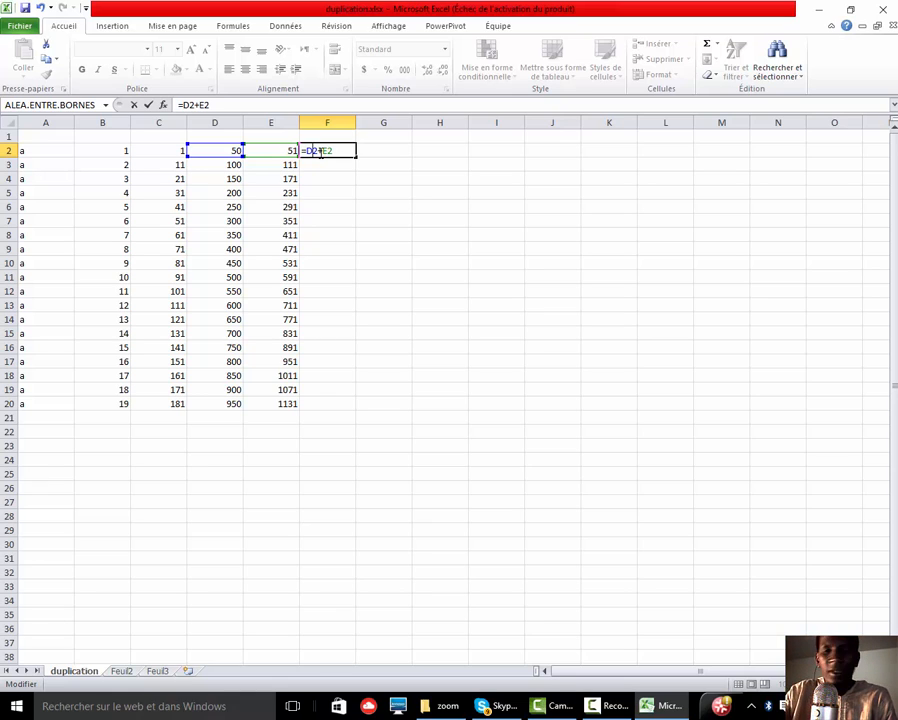
pyautogui.press('F4')
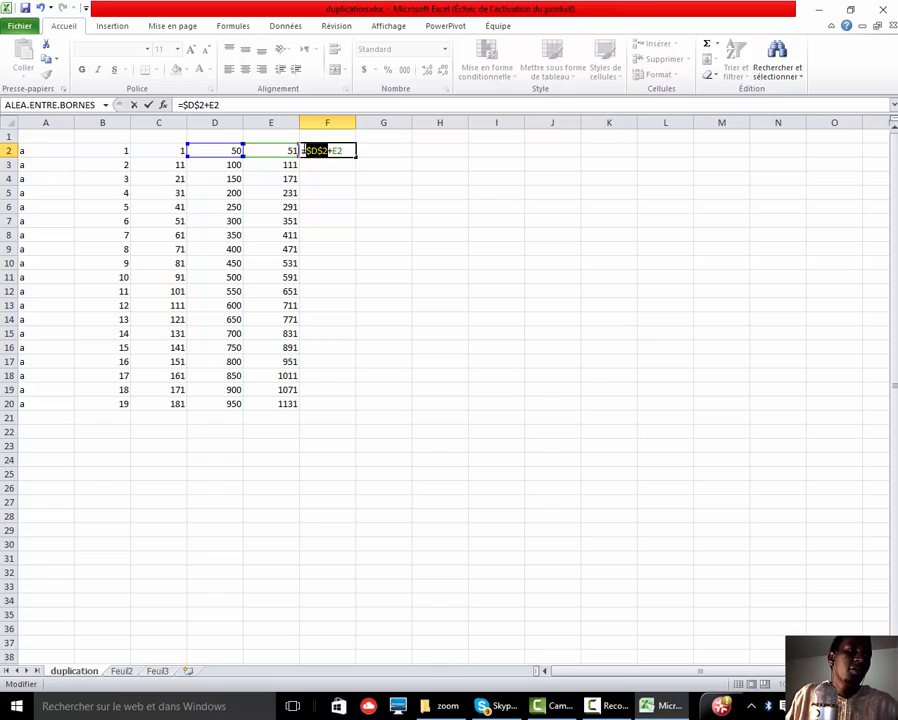
pyautogui.click(344, 151)
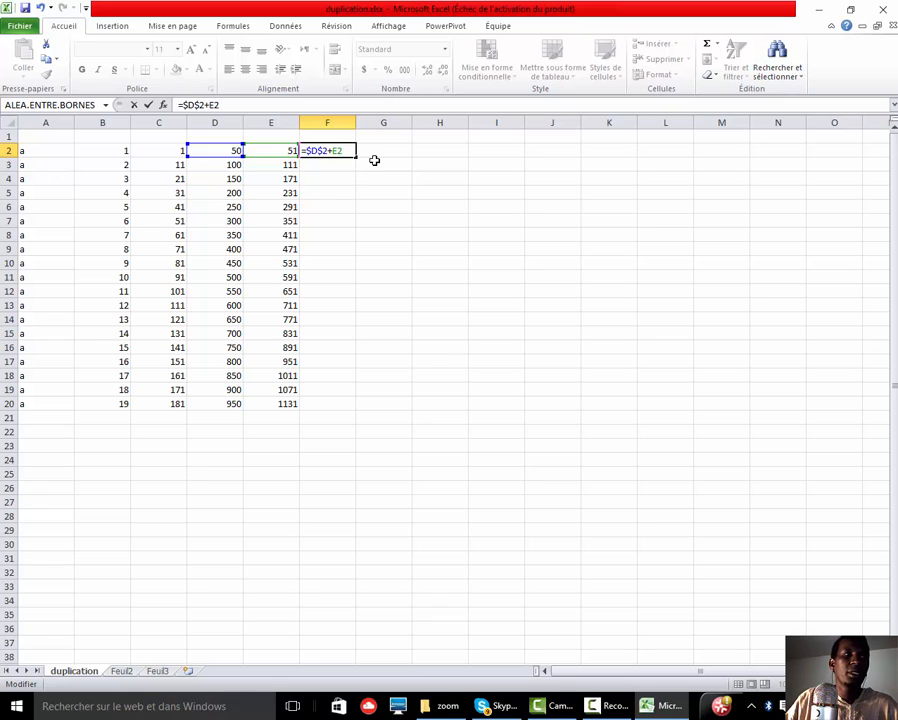
pyautogui.press('Return')
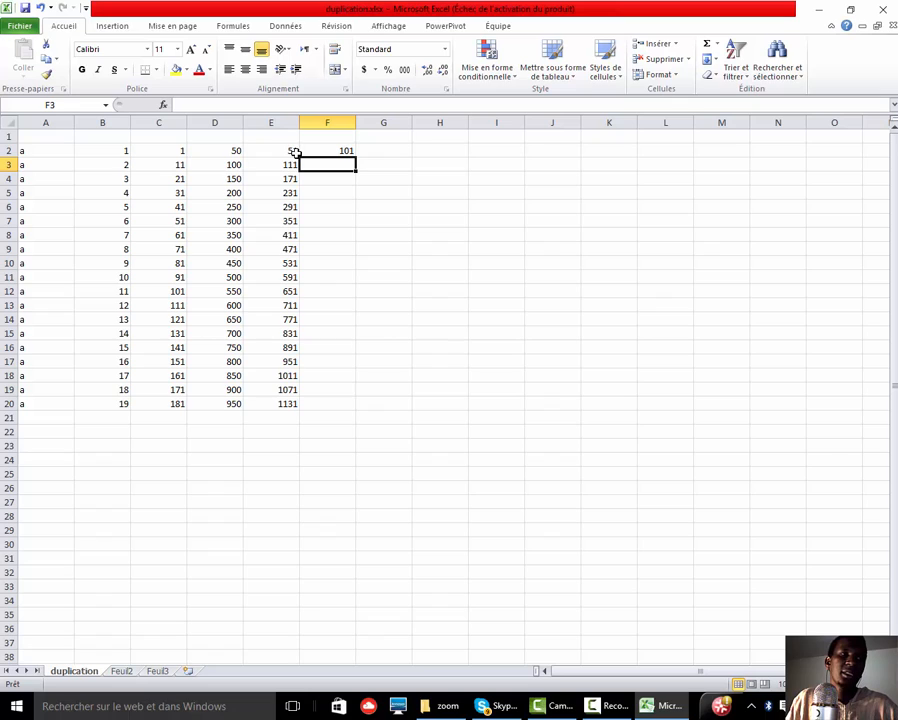
# - Copy the formula from F2 down column F to row 20 with the fill handle
pyautogui.click(347, 151)
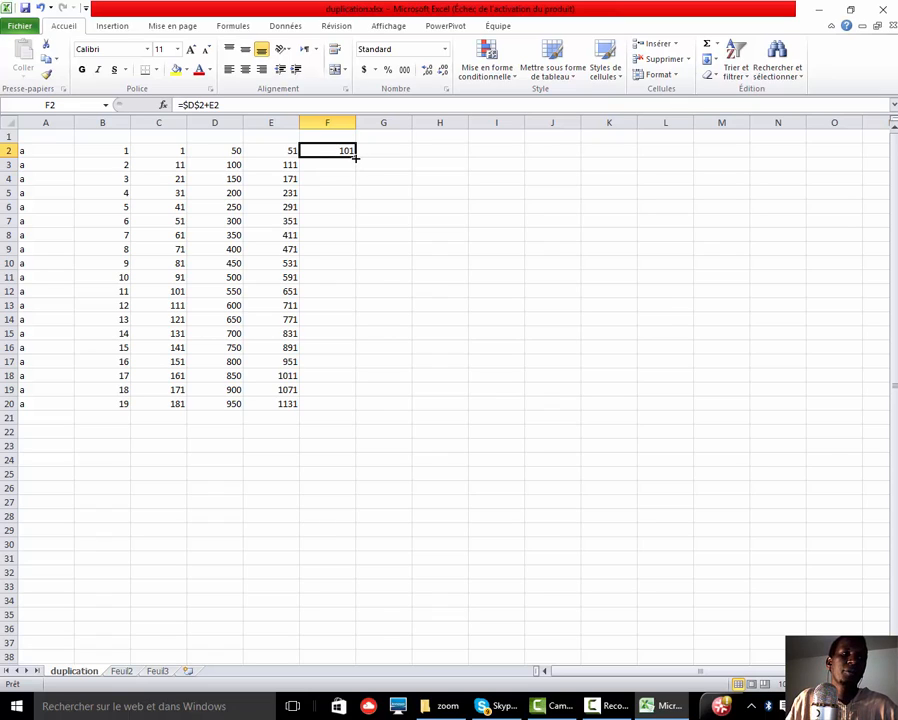
pyautogui.moveTo(355, 157); pyautogui.dragTo(358, 410)
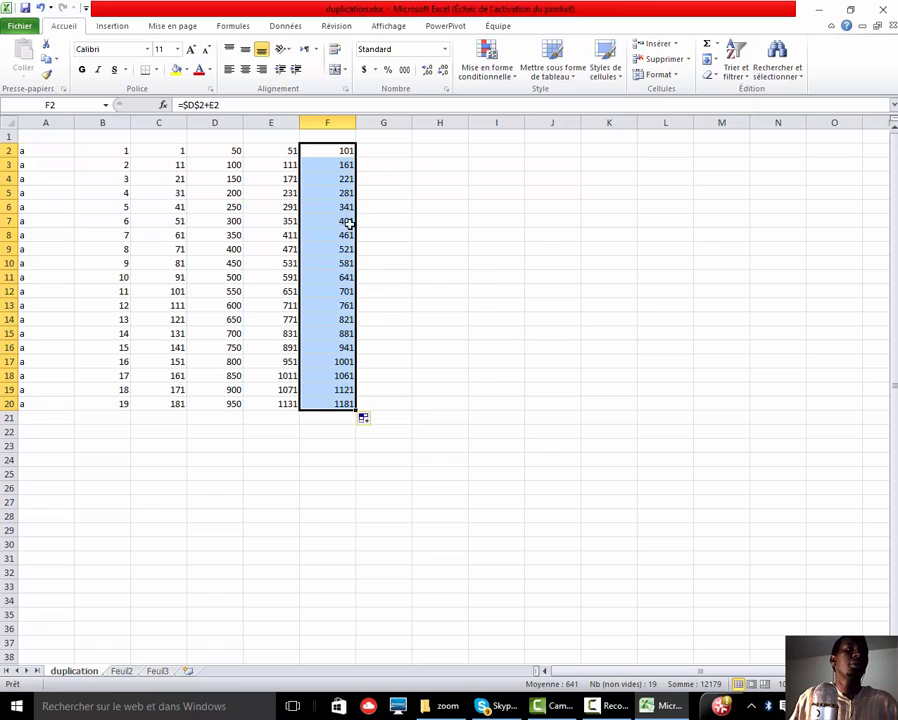
pyautogui.click(234, 150)
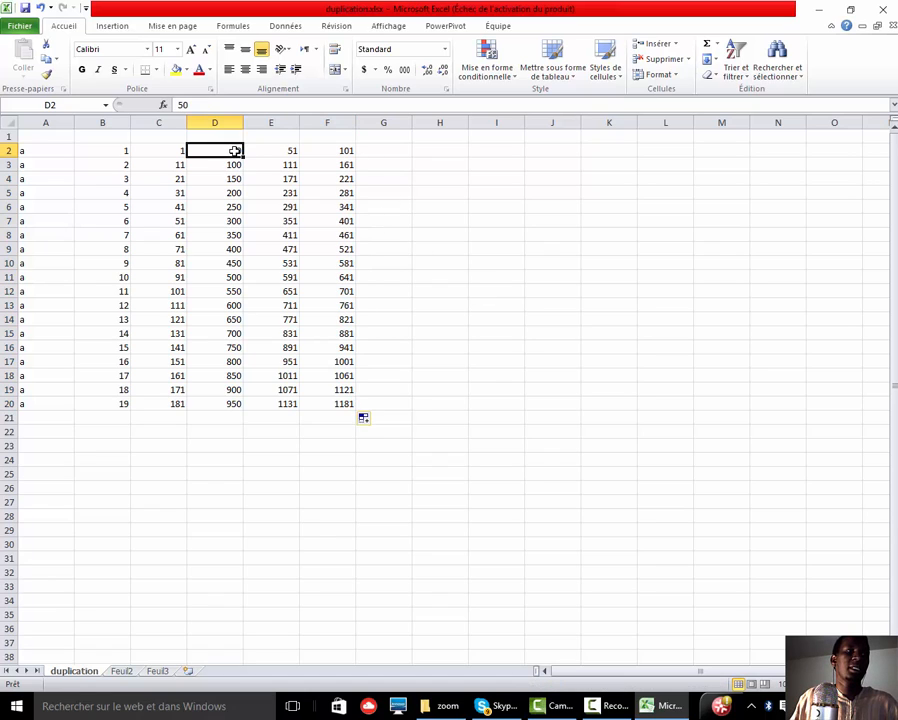
pyautogui.click(350, 150)
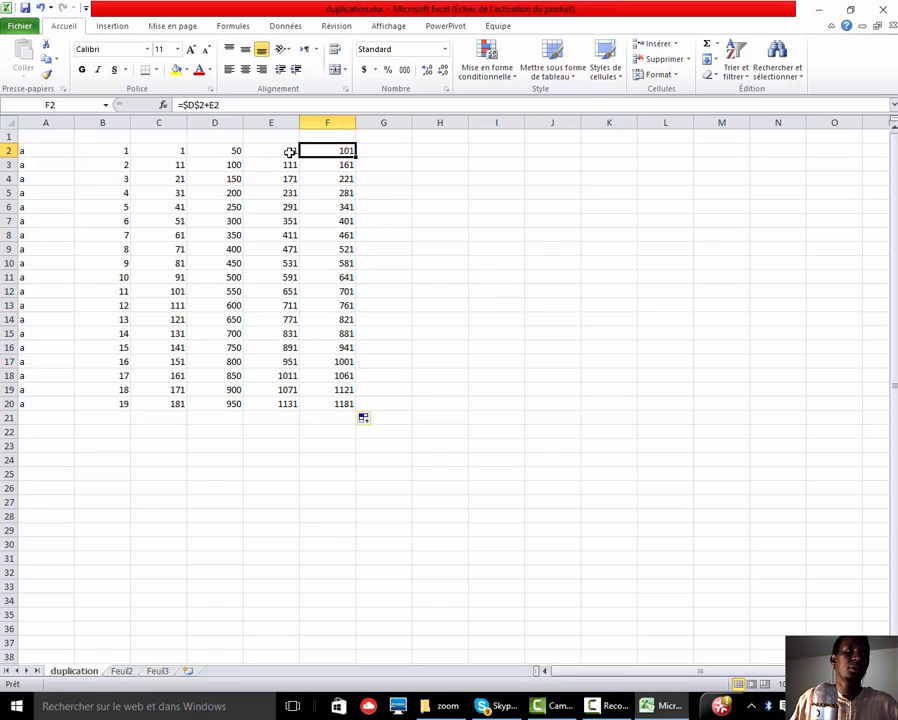
# - Examine how the column F formulas combine the fixed cell D2 with the column E values in rows 3 and 4
pyautogui.click(237, 150)
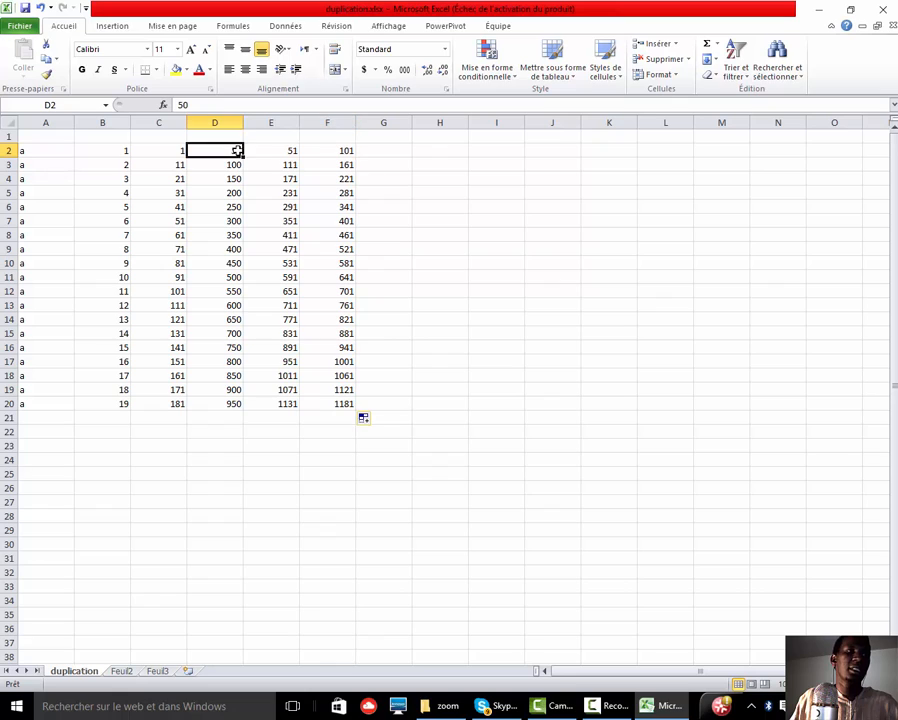
pyautogui.click(290, 166)
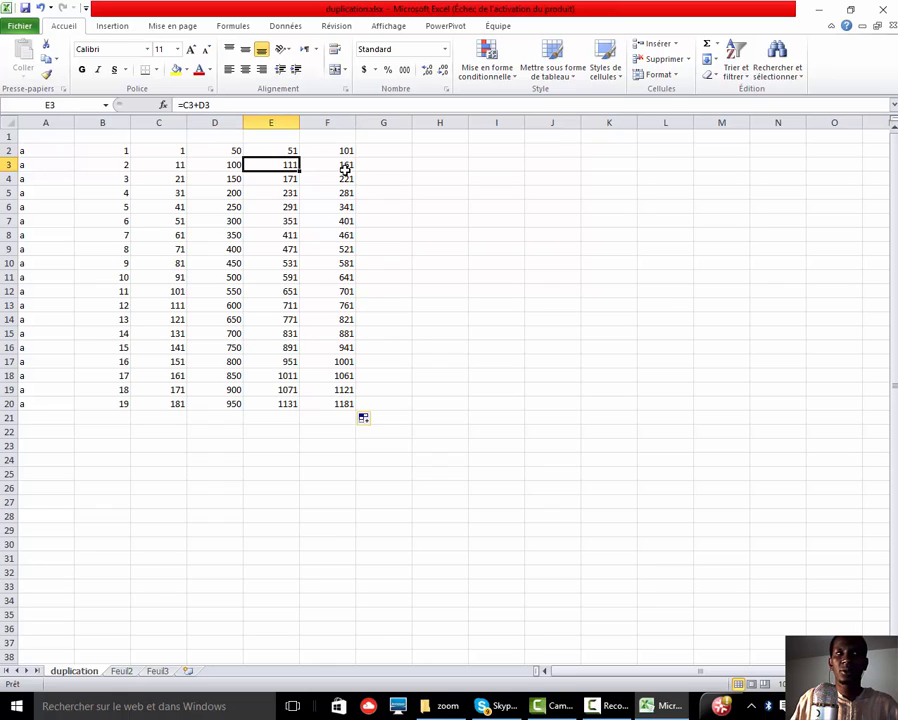
pyautogui.click(345, 168)
pyautogui.click(235, 151)
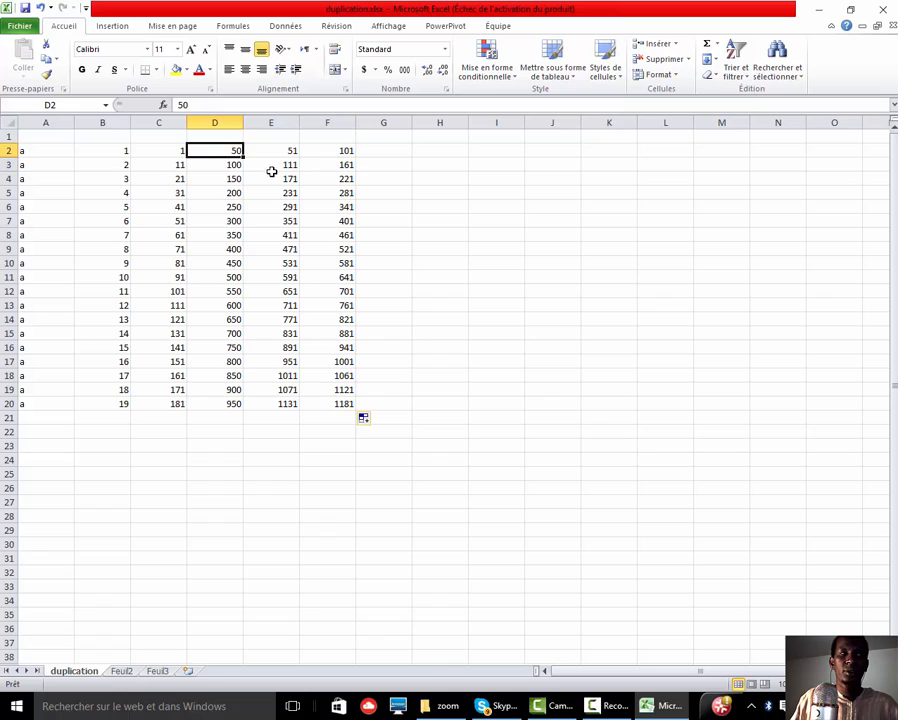
pyautogui.click(288, 179)
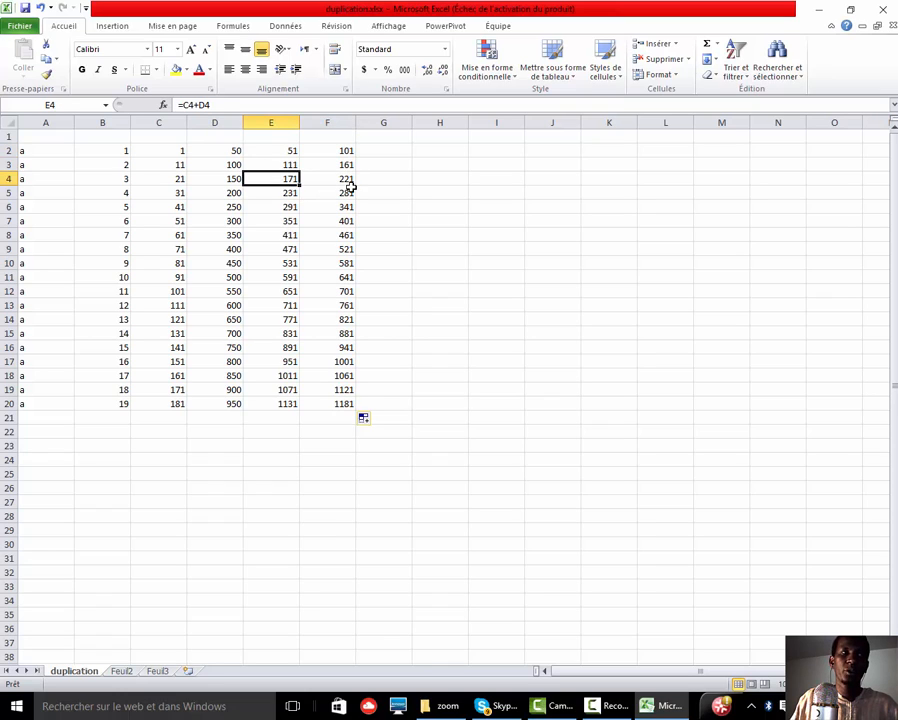
pyautogui.click(233, 151)
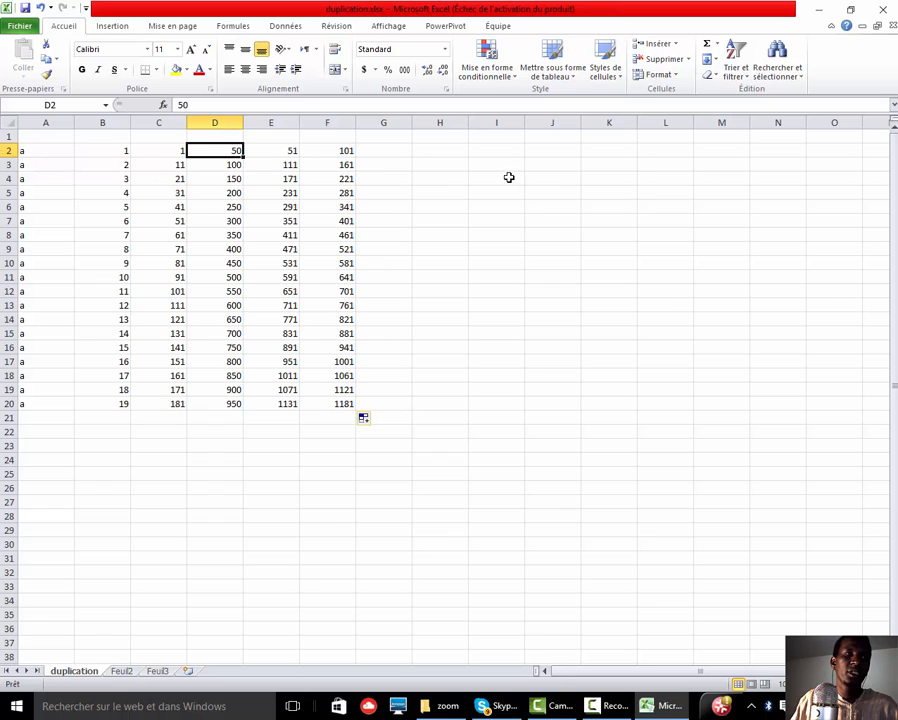
# - Try copying the formula from F2 across row 2 to I2 with the fill handle, and undo the copy
pyautogui.click(339, 150)
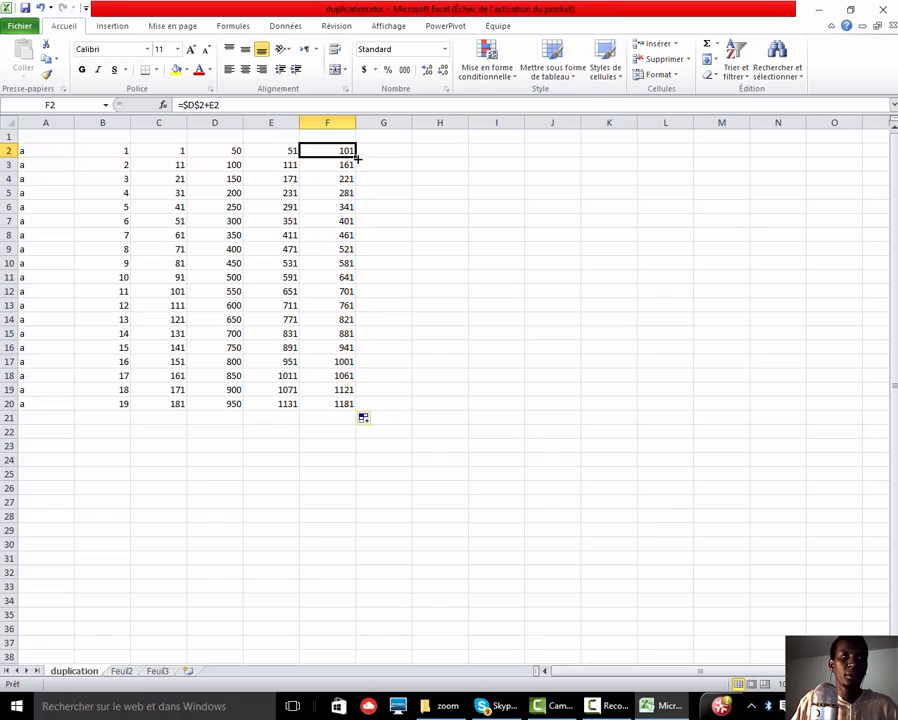
pyautogui.moveTo(357, 158); pyautogui.dragTo(522, 162)
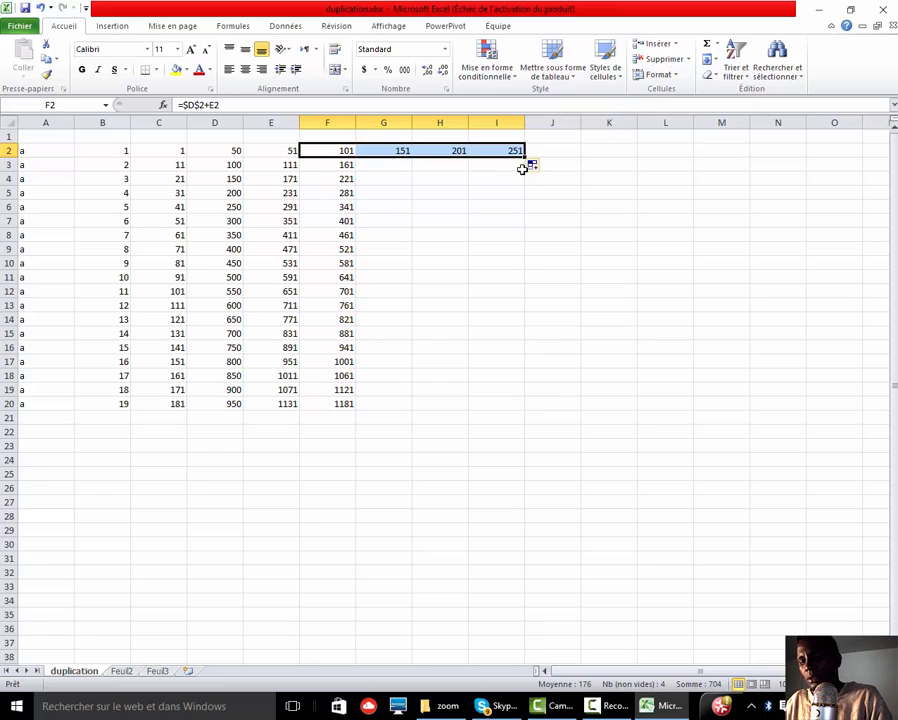
pyautogui.keyDown('ctrl'); pyautogui.click(234, 152); pyautogui.keyUp('ctrl')
pyautogui.hotkey('ctrl', 'z')
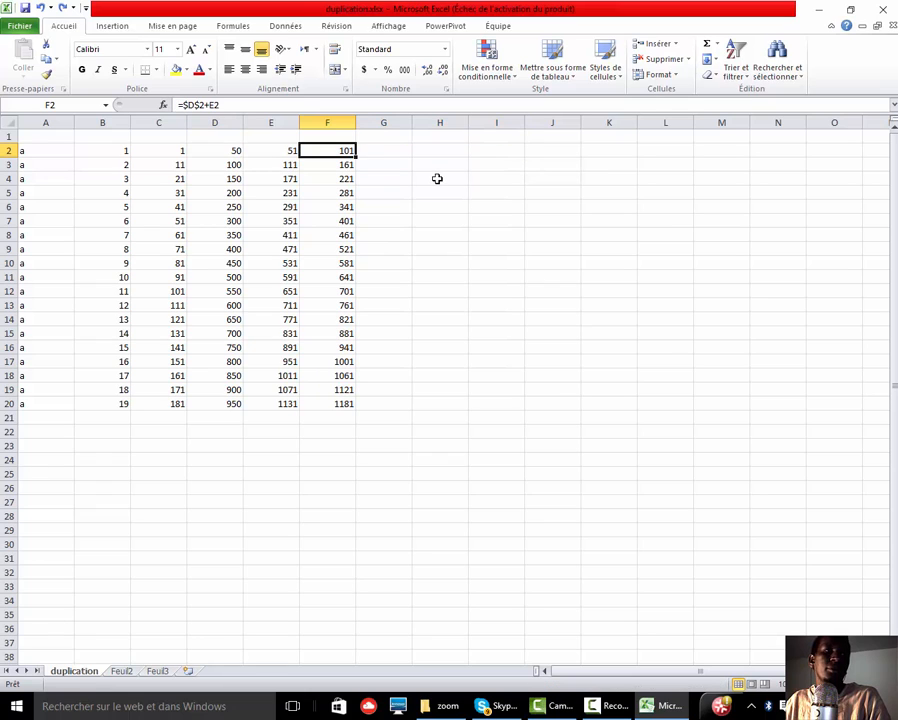
# - Enter the weekday lundi in cell G2 as the start of a series
pyautogui.click(403, 152)
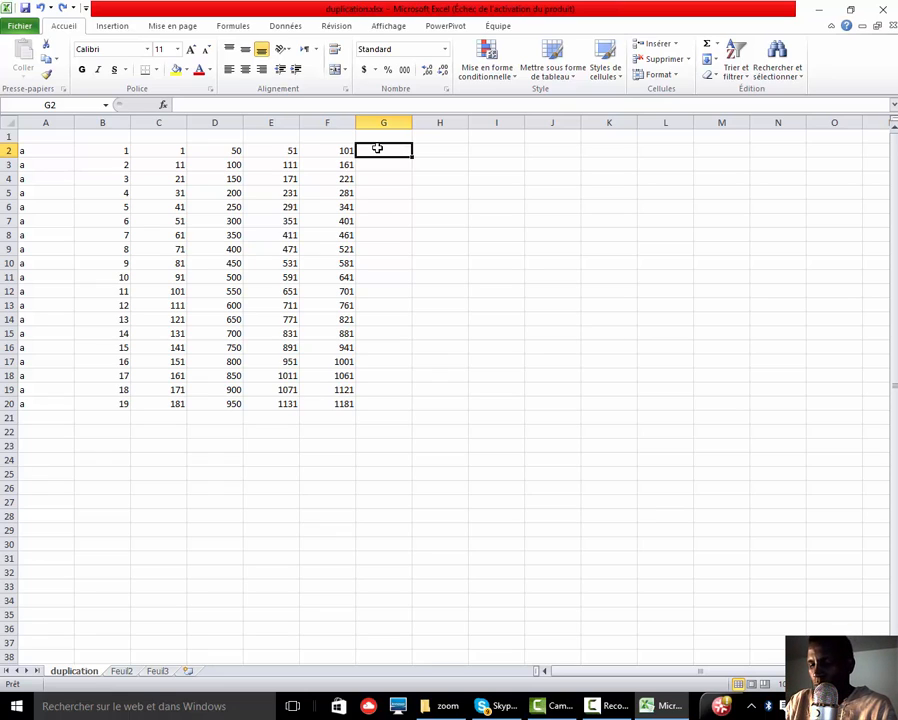
pyautogui.write('l')
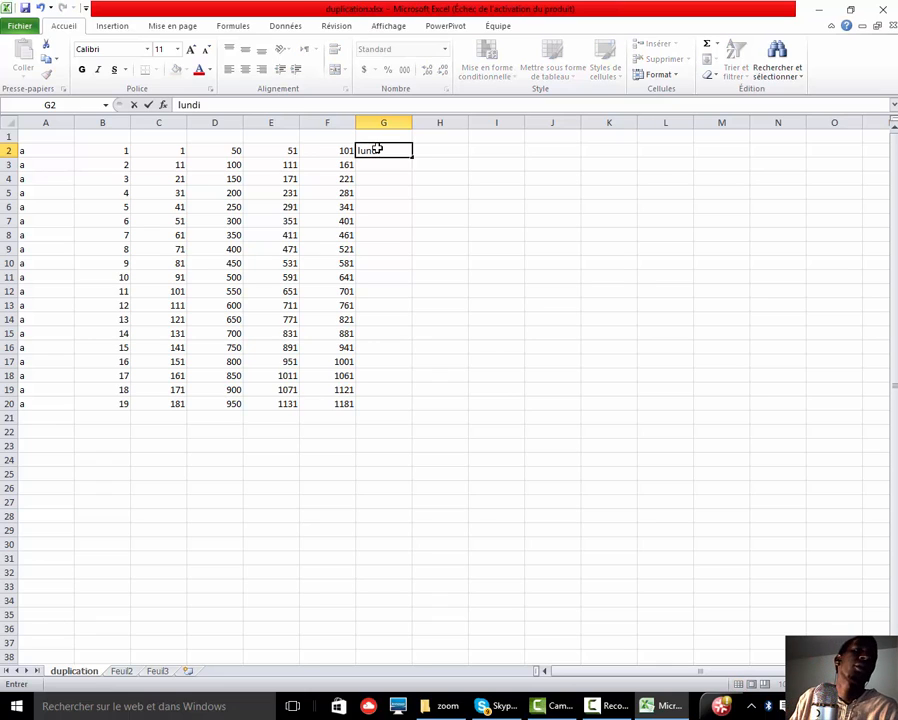
pyautogui.write('undi')
pyautogui.click(442, 163)
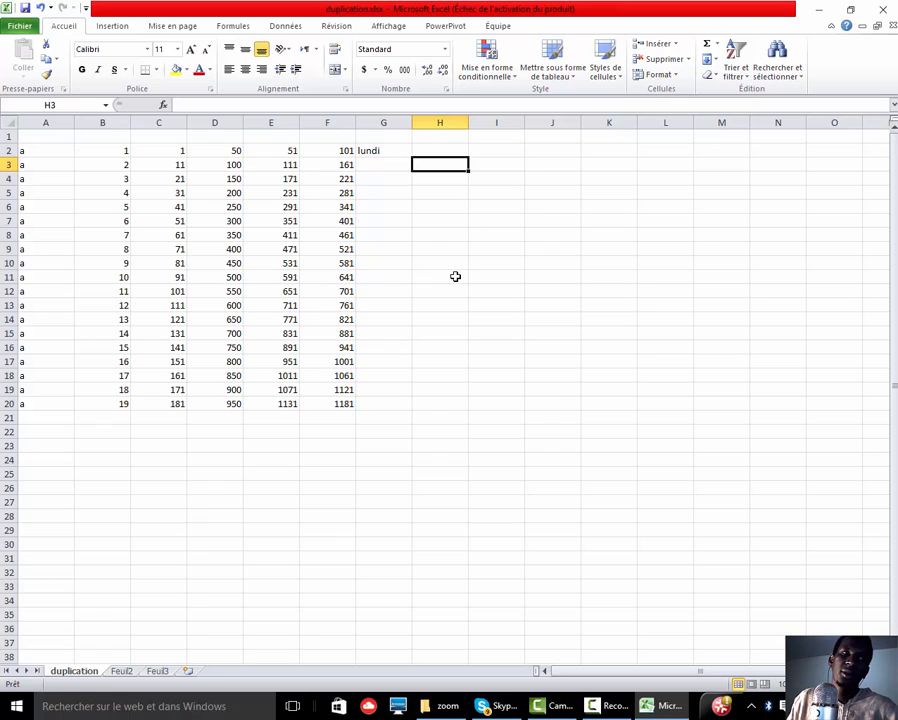
# - Extend the weekday series from lundi in G2 down to dimanche in G8 with the fill handle
pyautogui.click(369, 151)
pyautogui.click(374, 167)
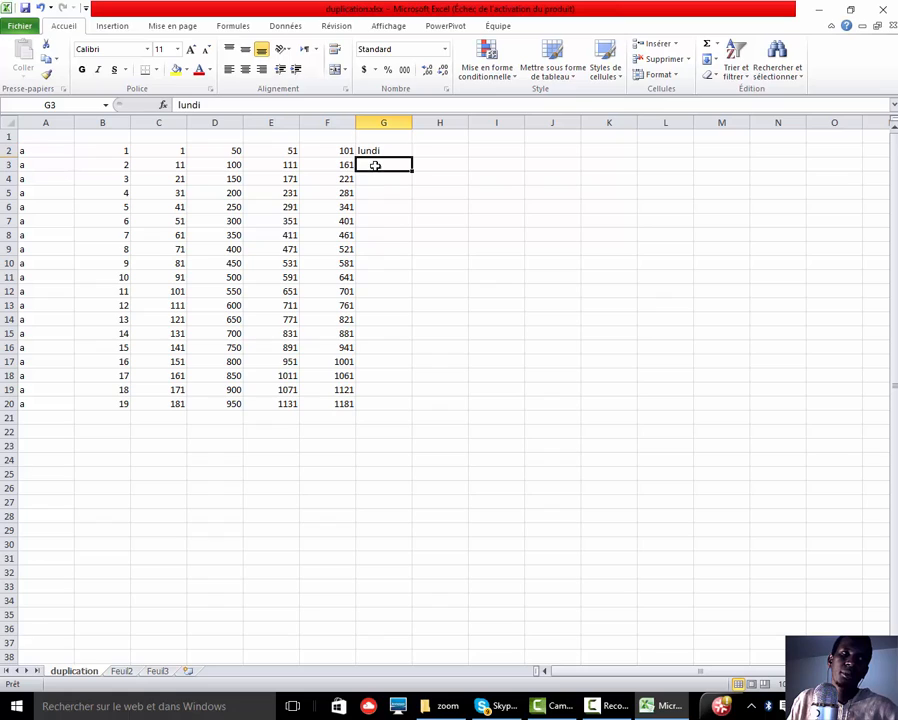
pyautogui.click(374, 182)
pyautogui.click(375, 194)
pyautogui.moveTo(377, 217); pyautogui.dragTo(378, 211)
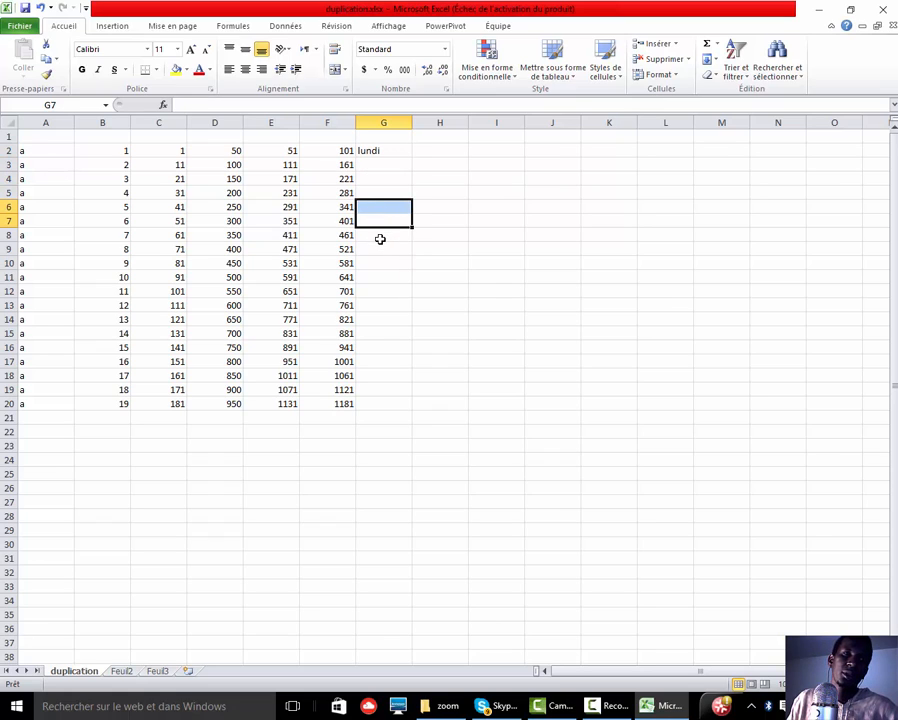
pyautogui.click(378, 237)
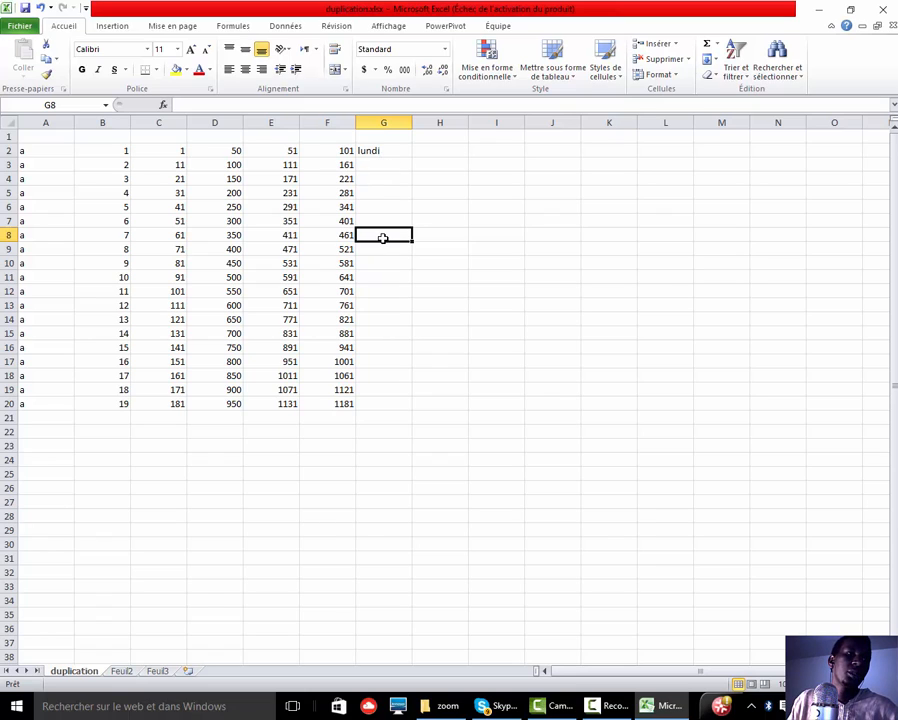
pyautogui.click(382, 151)
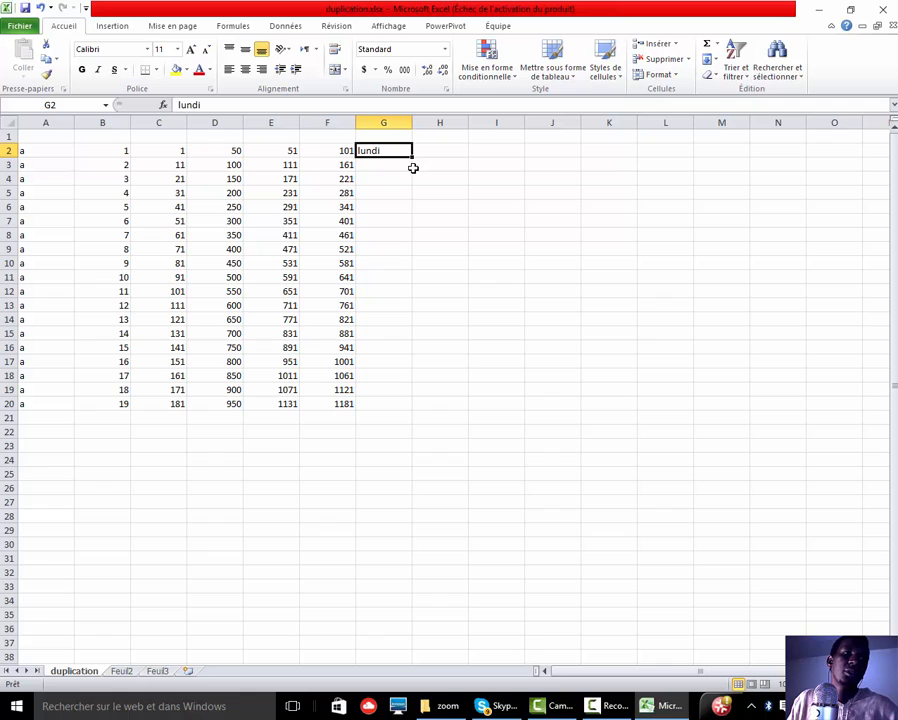
pyautogui.moveTo(412, 157); pyautogui.dragTo(409, 241)
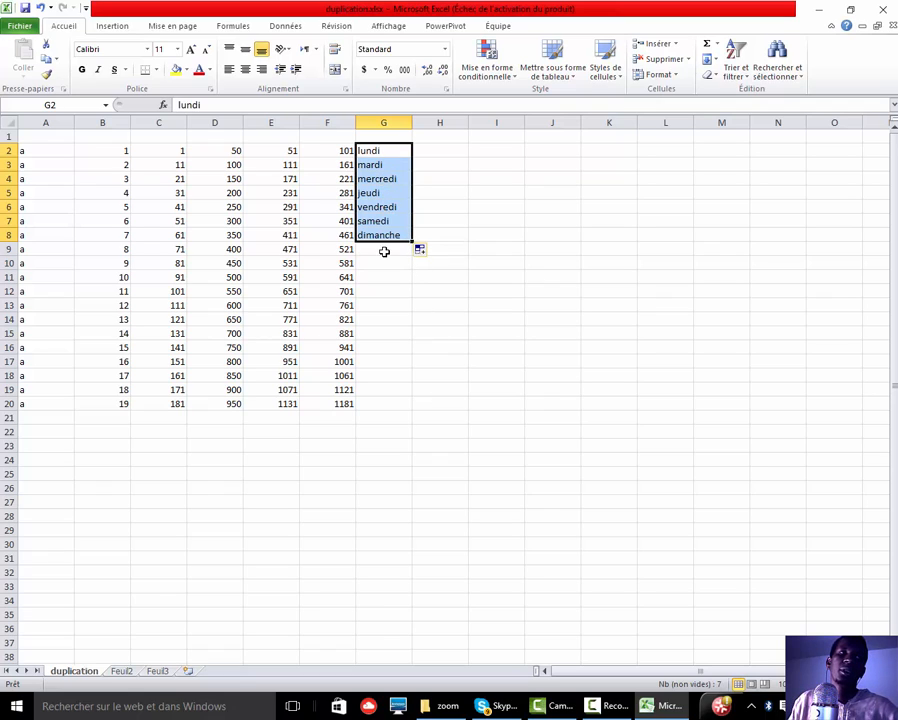
# - Enter the month janvier in cell H2 as the start of a series
pyautogui.click(438, 151)
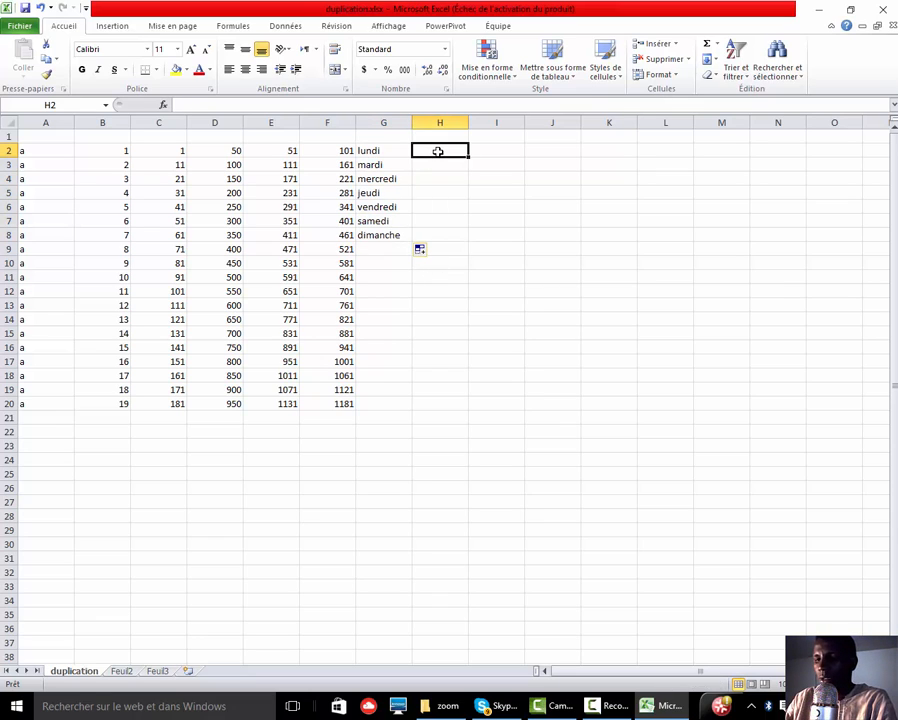
pyautogui.write('jan')
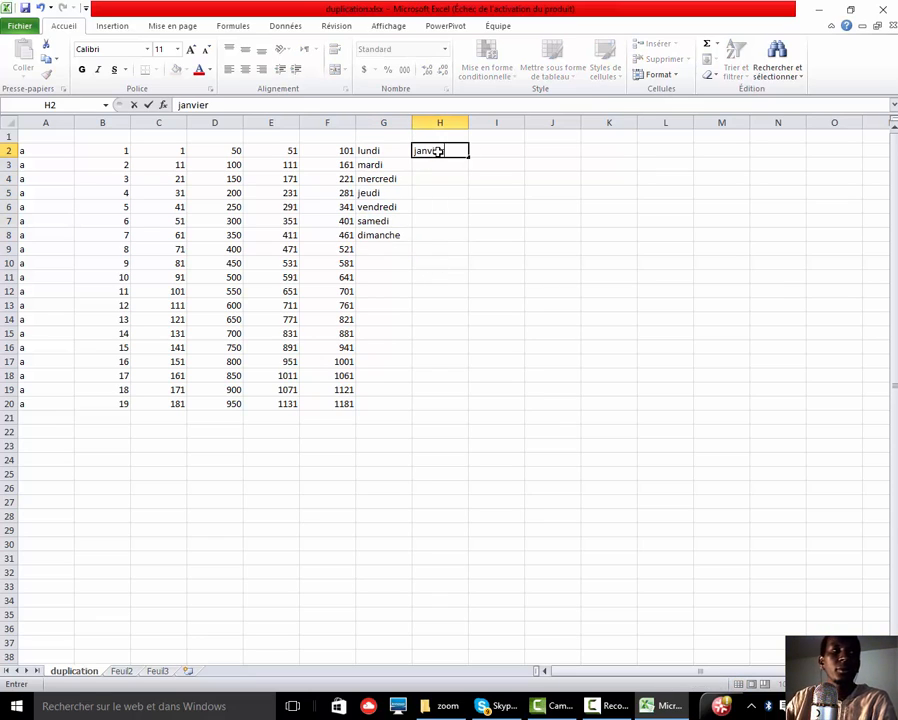
pyautogui.write('vier')
pyautogui.click(482, 166)
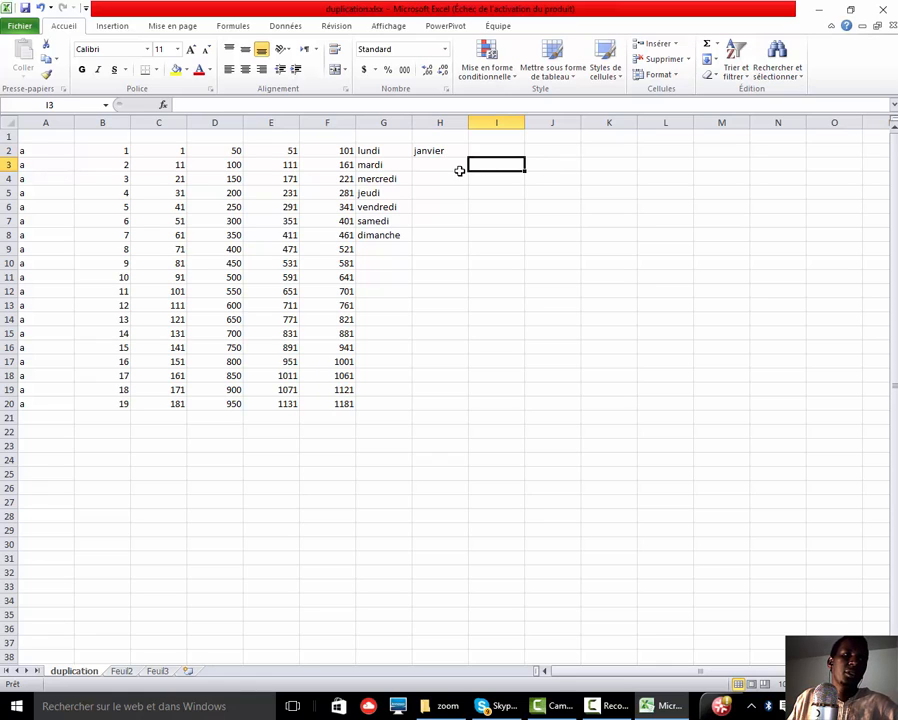
# - Extend the month series from janvier in H2 down to décembre in H13 with the fill handle
pyautogui.click(435, 164)
pyautogui.click(427, 179)
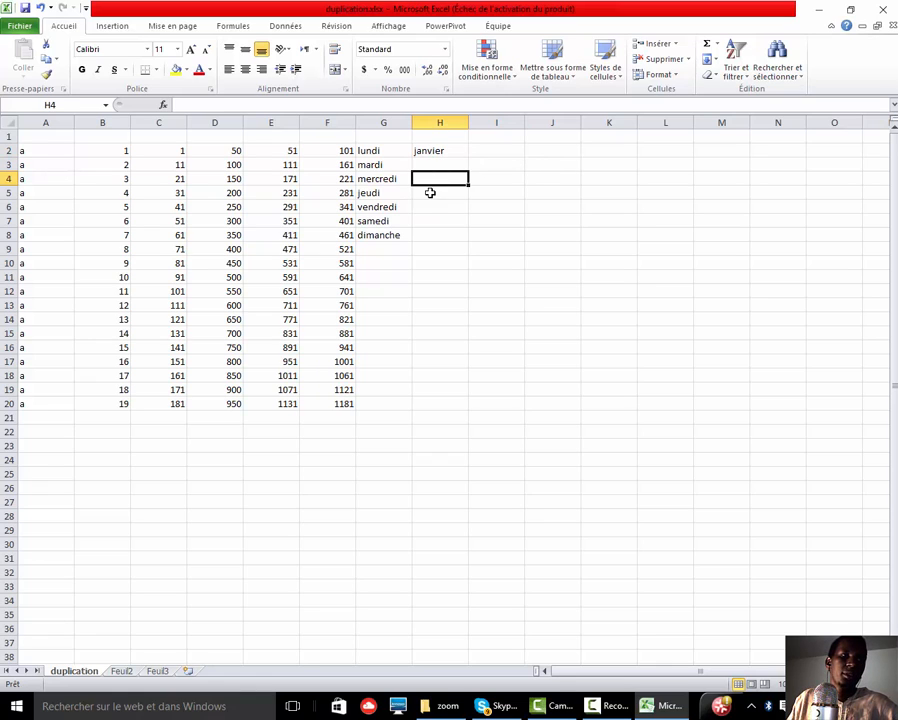
pyautogui.click(430, 193)
pyautogui.click(432, 208)
pyautogui.click(436, 221)
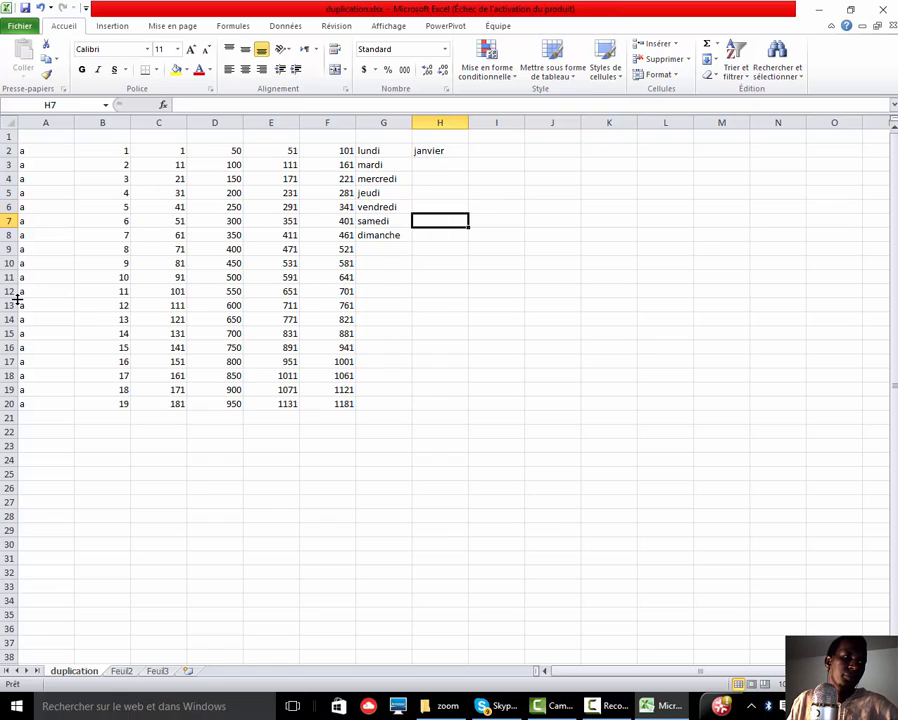
pyautogui.click(436, 150)
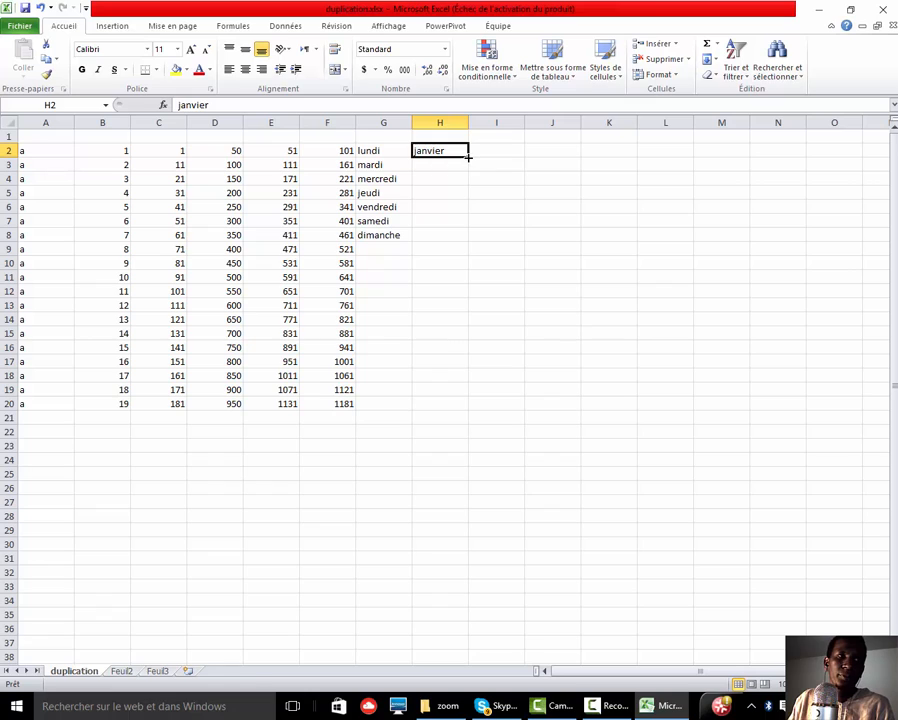
pyautogui.moveTo(468, 157); pyautogui.dragTo(470, 308)
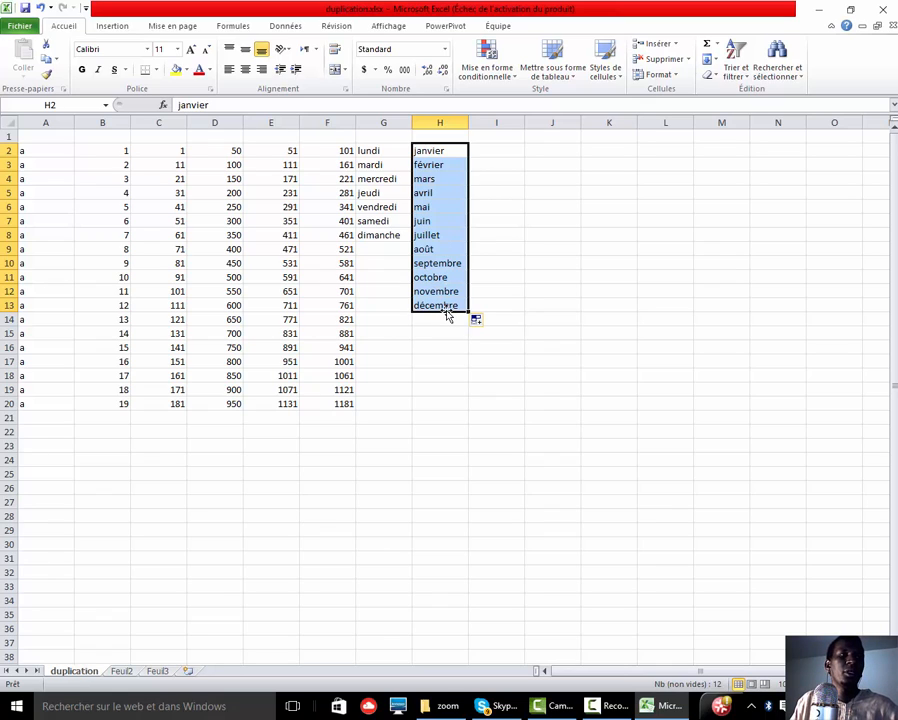
# - Apply a light green fill color to cell I2 and a blue fill color to cell I3
pyautogui.click(502, 148)
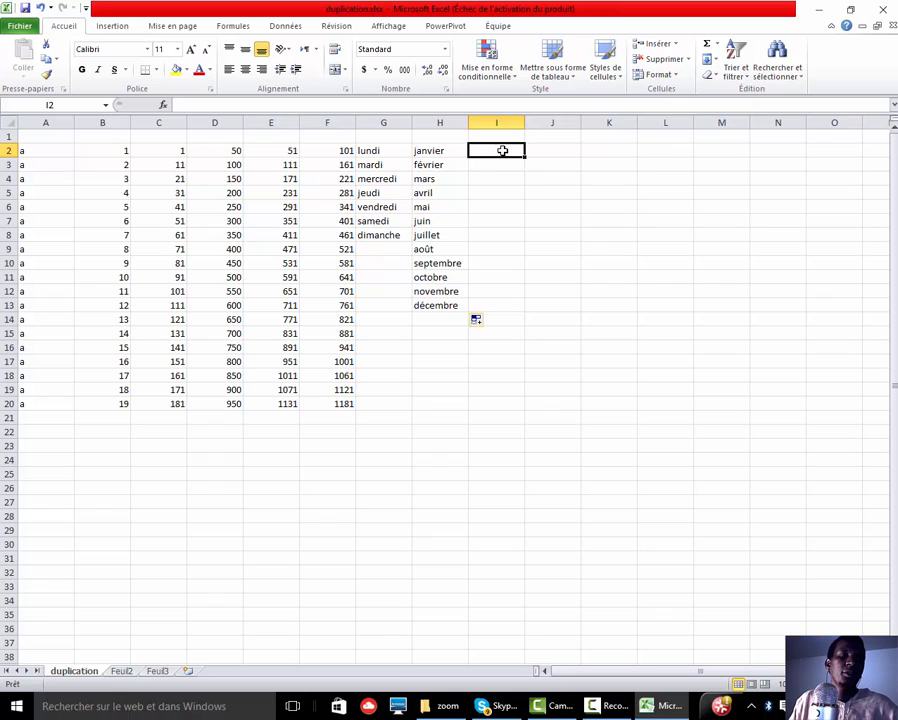
pyautogui.click(185, 70)
pyautogui.click(251, 133)
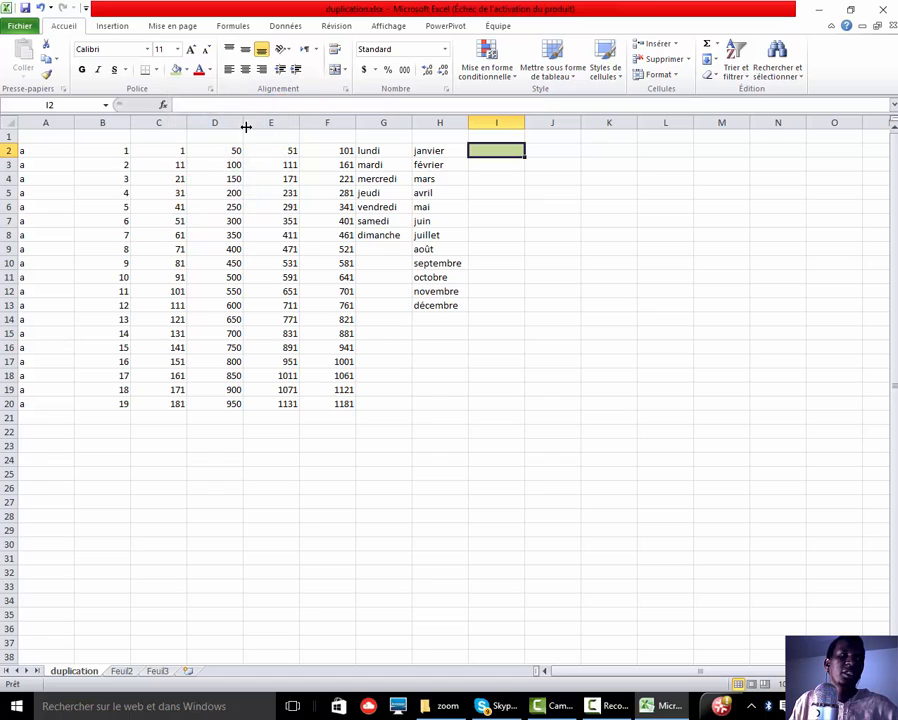
pyautogui.click(509, 167)
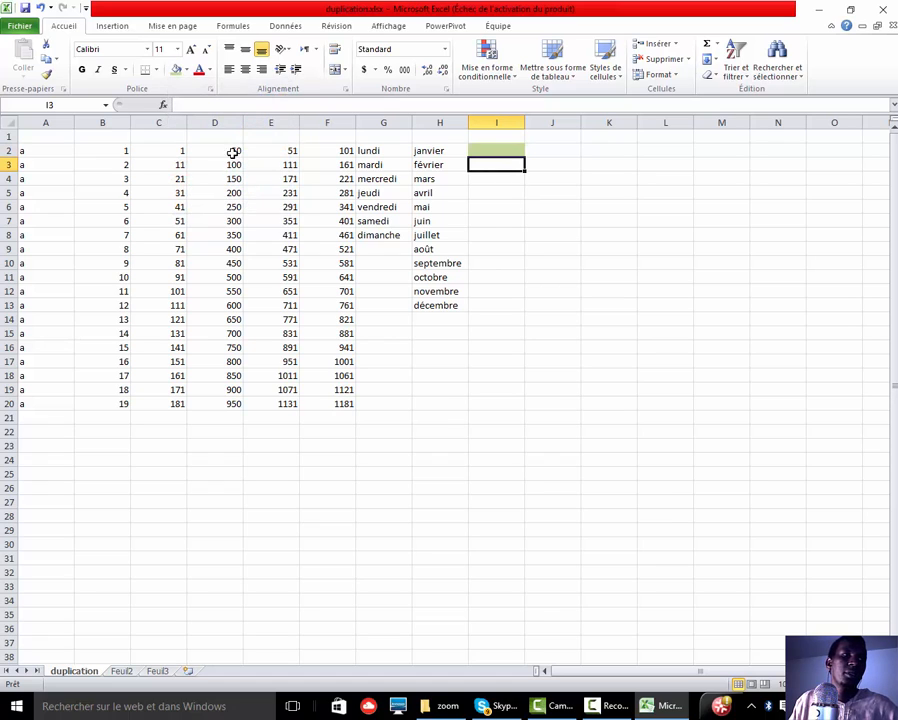
pyautogui.click(185, 72)
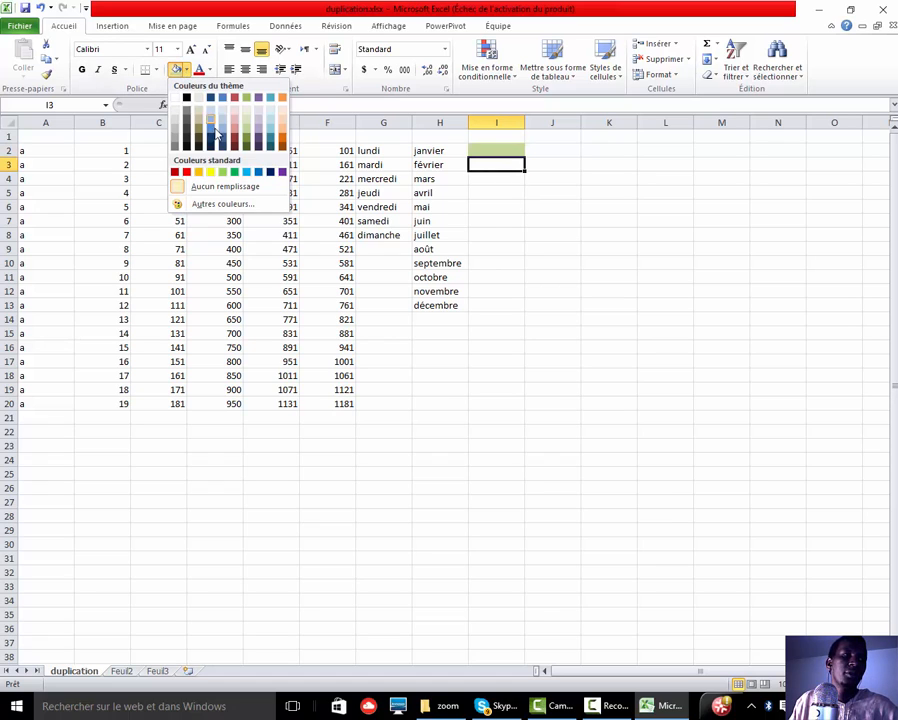
pyautogui.click(213, 125)
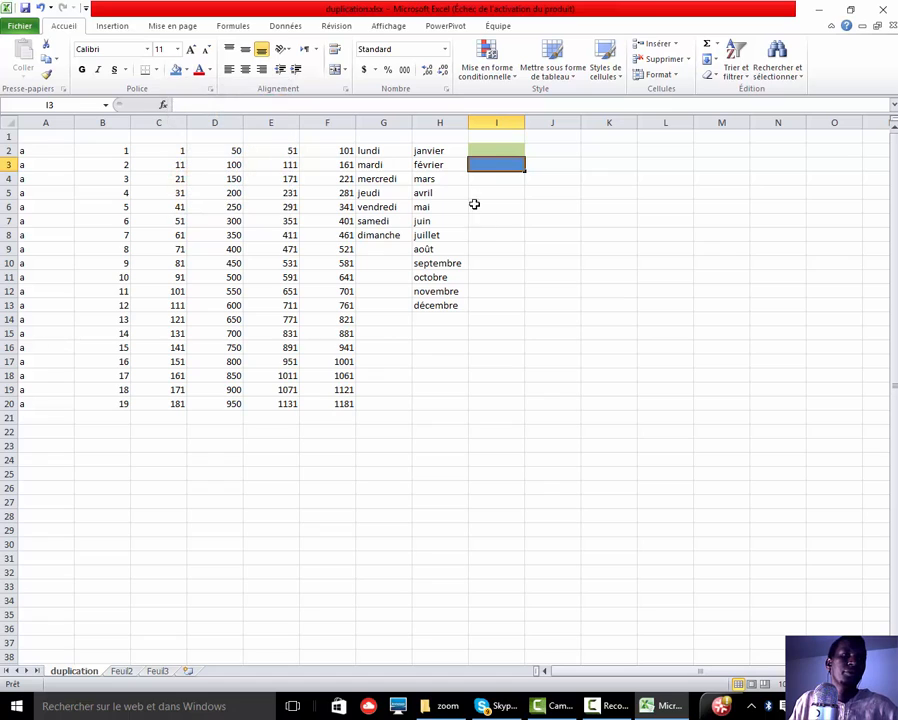
# - Repeat the alternating green and blue fills of I2:I3 down column I to row 20 with the fill handle
pyautogui.click(489, 153)
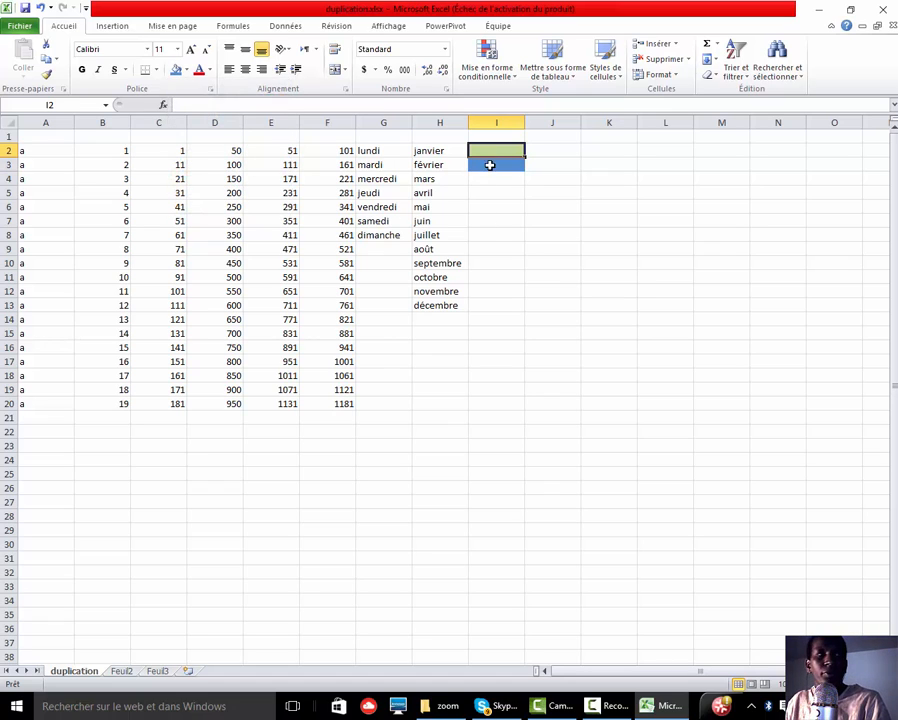
pyautogui.moveTo(490, 160); pyautogui.dragTo(518, 169)
pyautogui.click(590, 188)
pyautogui.click(506, 155)
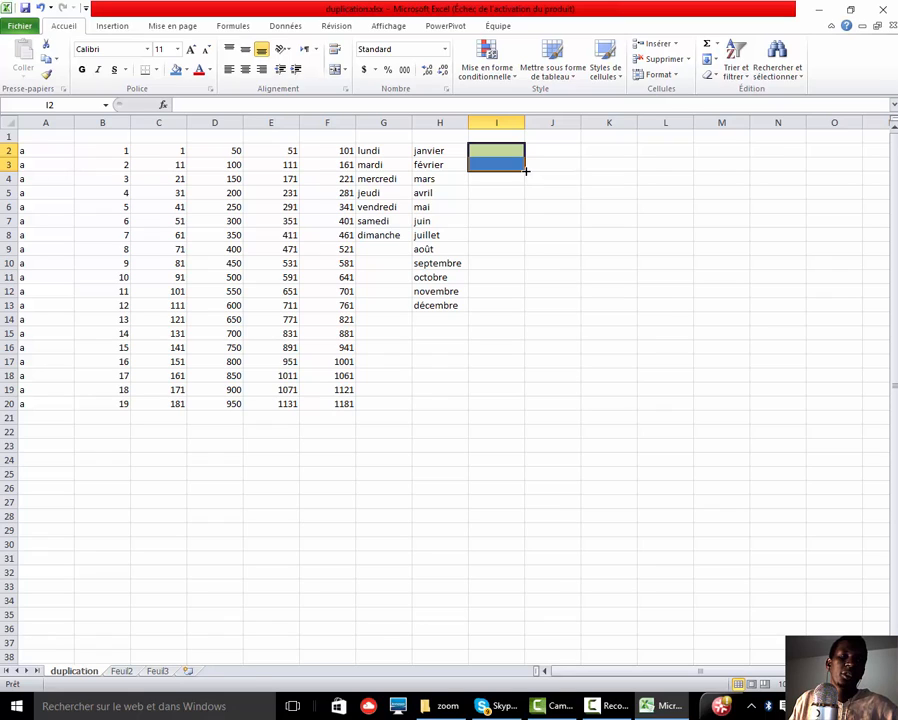
pyautogui.moveTo(525, 171); pyautogui.dragTo(524, 406)
pyautogui.click(606, 249)
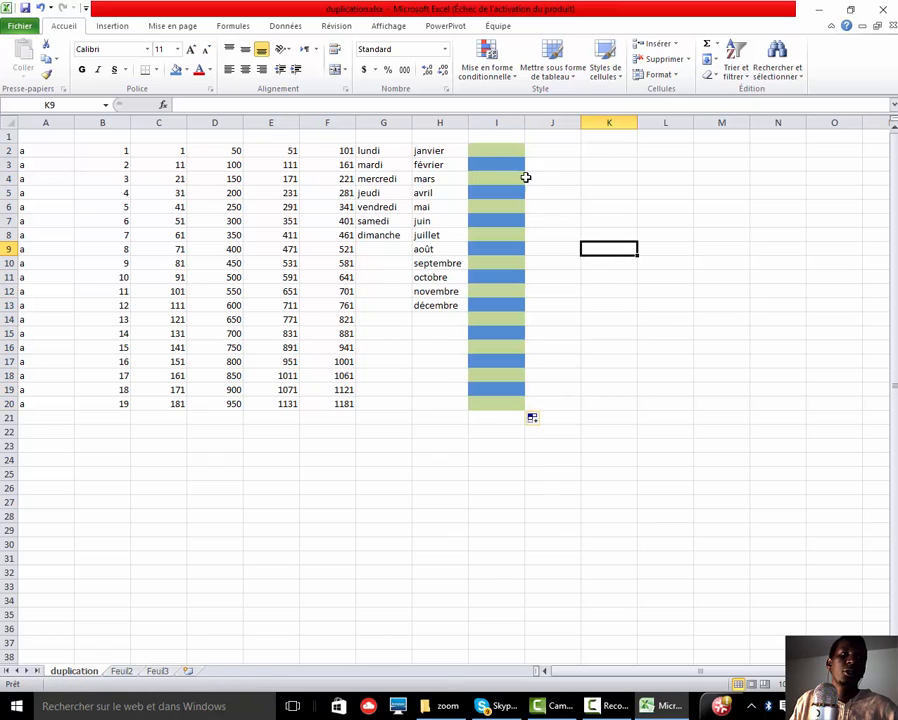